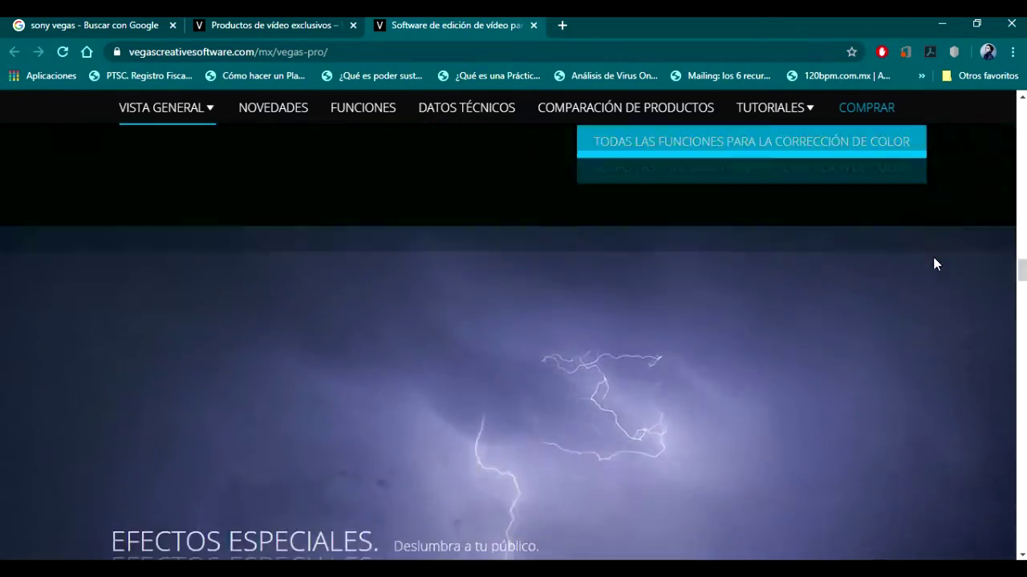
Examine the VEGAS Pro page's sections on special effects, audio editing, final export, highlighted features and purchase options.
{"action": "scroll", "coordinate": [933, 265], "scroll_direction": "down", "scroll_amount": 1}
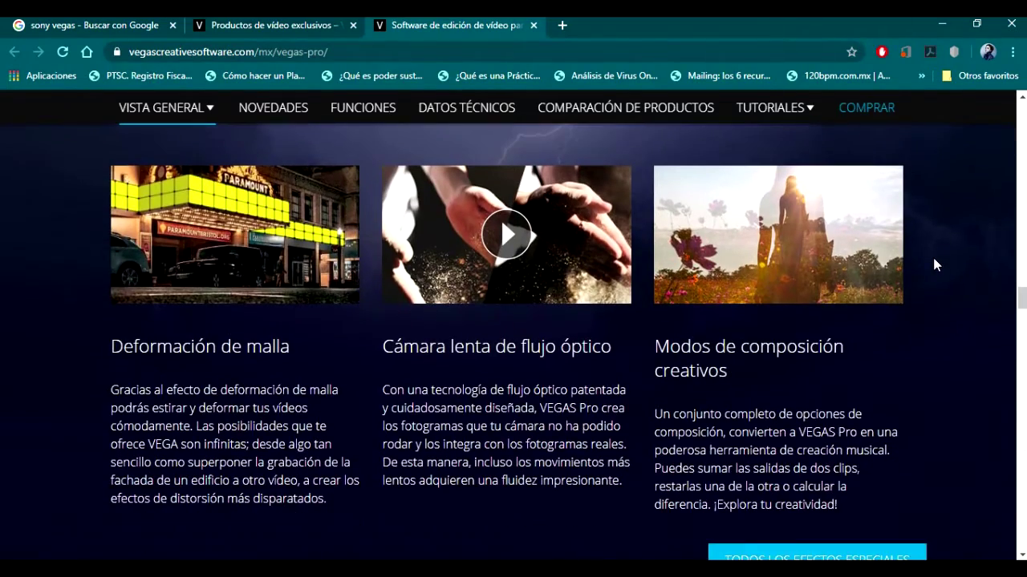
{"action": "scroll", "coordinate": [933, 265], "scroll_direction": "down", "scroll_amount": 3}
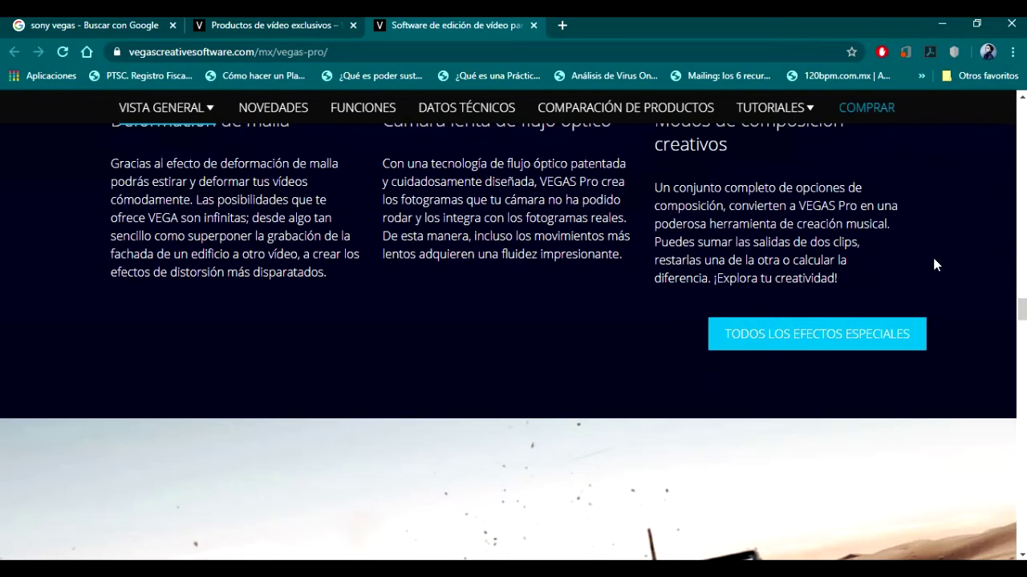
{"action": "scroll", "coordinate": [932, 265], "scroll_direction": "up", "scroll_amount": 2}
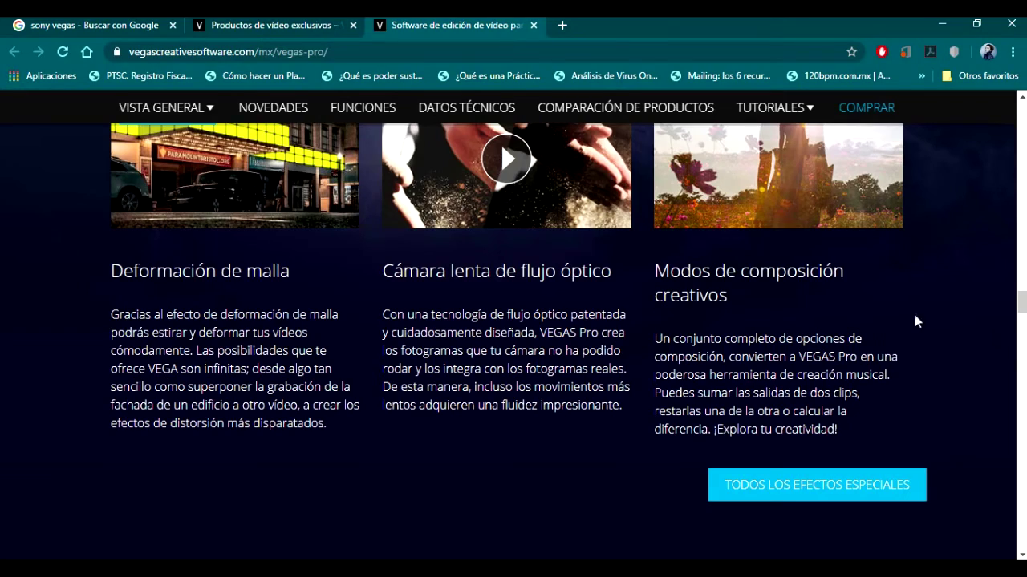
{"action": "scroll", "coordinate": [920, 320], "scroll_direction": "down", "scroll_amount": 2}
{"action": "scroll", "coordinate": [919, 319], "scroll_direction": "down", "scroll_amount": 5}
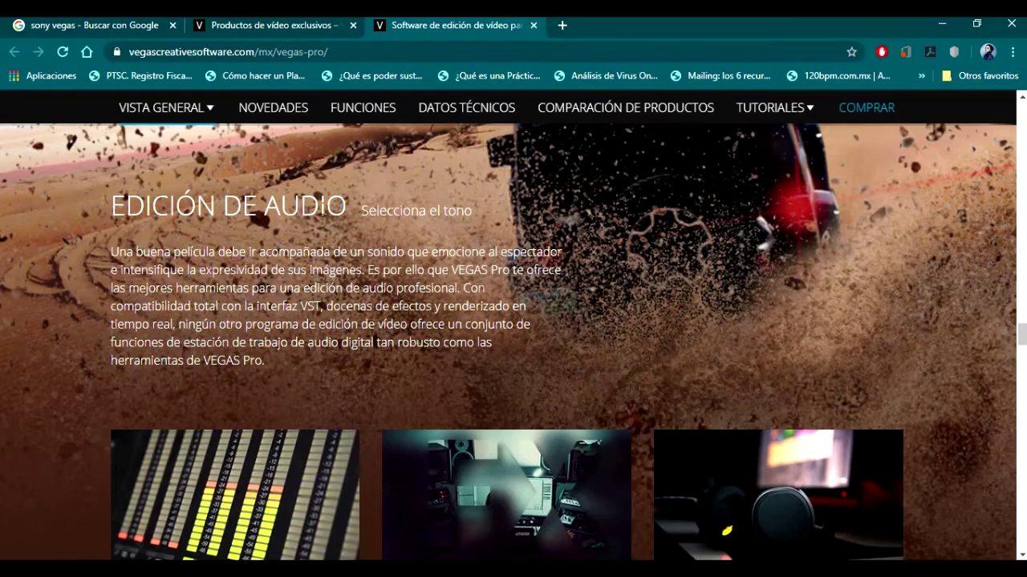
{"action": "scroll", "coordinate": [905, 347], "scroll_direction": "down", "scroll_amount": 9}
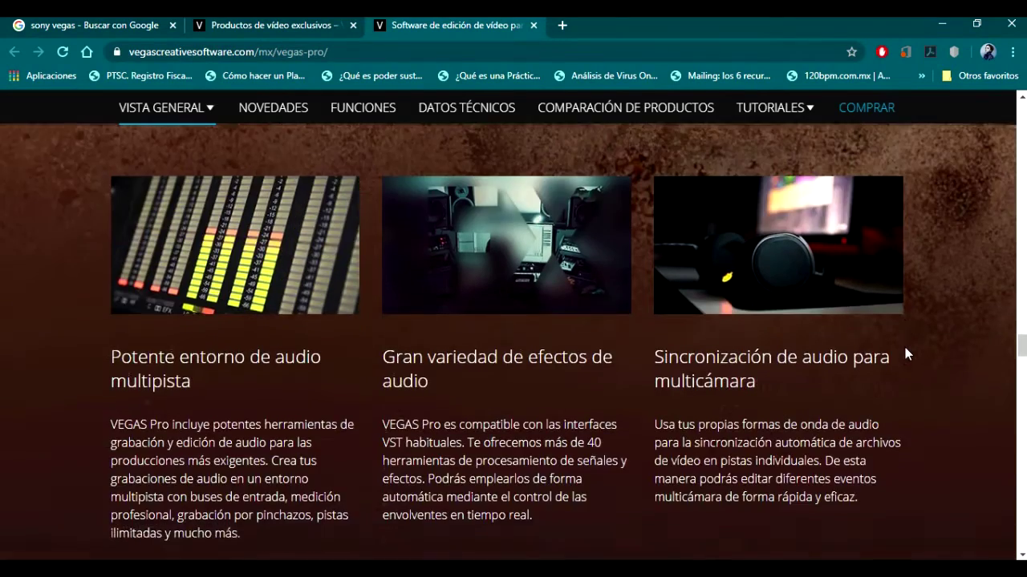
{"action": "scroll", "coordinate": [904, 350], "scroll_direction": "down", "scroll_amount": 3}
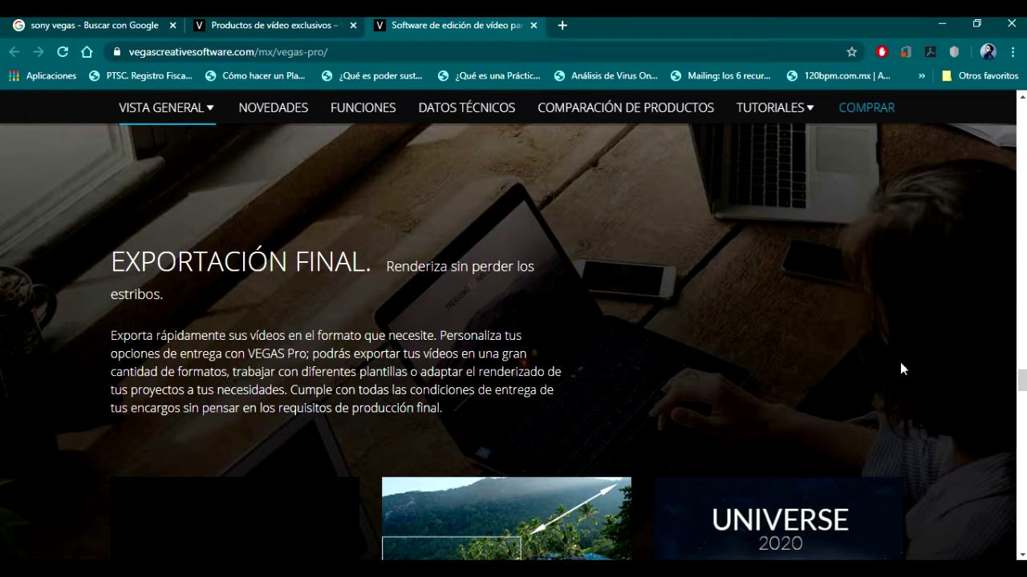
{"action": "scroll", "coordinate": [927, 366], "scroll_direction": "down", "scroll_amount": 8}
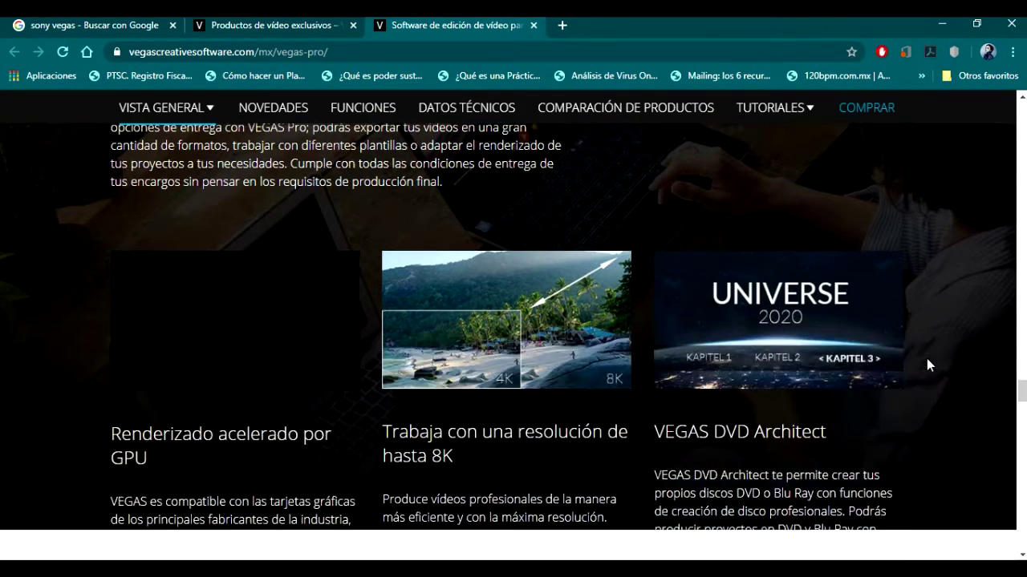
{"action": "scroll", "coordinate": [926, 365], "scroll_direction": "down", "scroll_amount": 10}
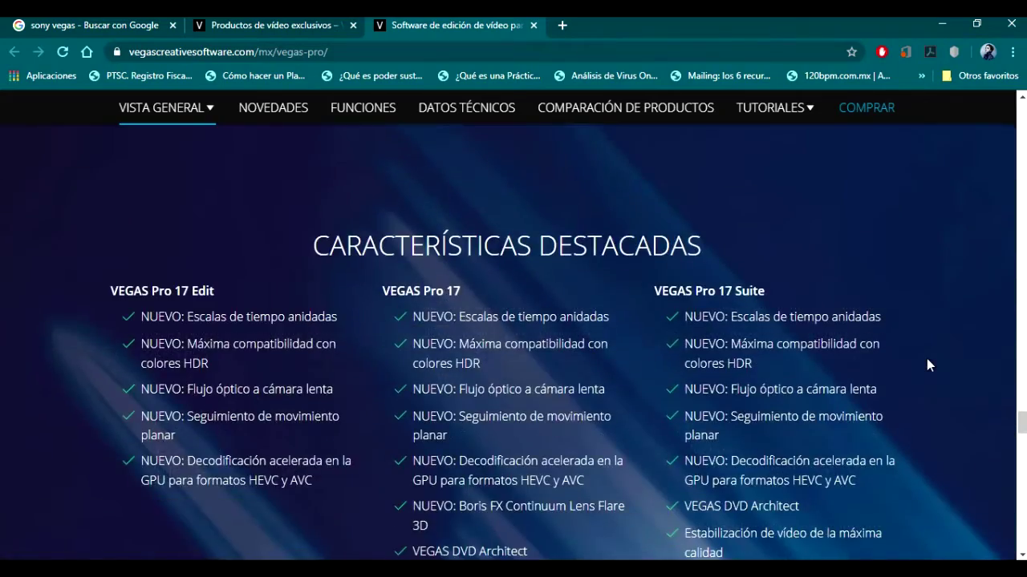
{"action": "scroll", "coordinate": [927, 361], "scroll_direction": "down", "scroll_amount": 5}
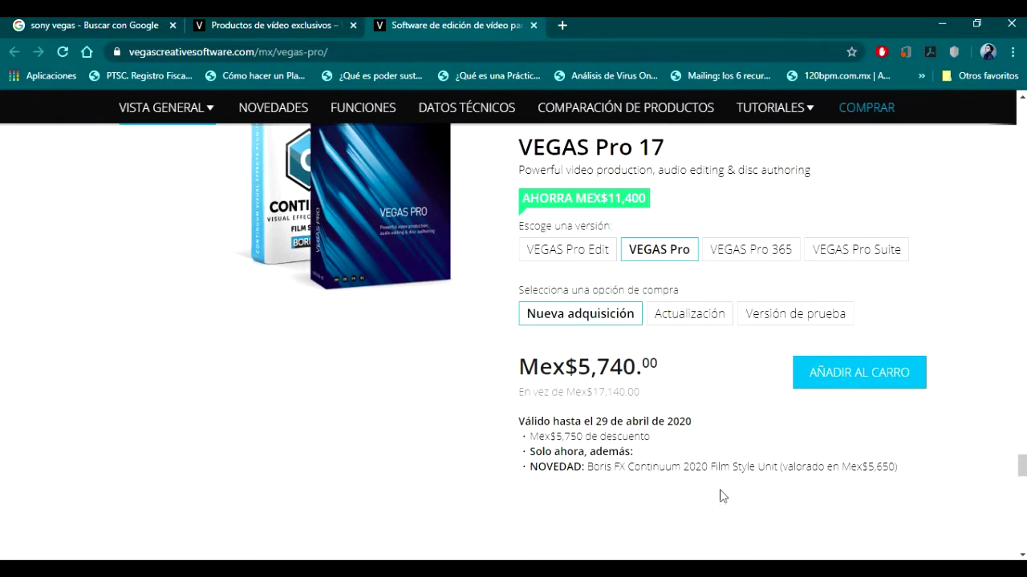
Choose the trial version (Versión de prueba) as the purchase option for VEGAS Pro 17 and leave the browser.
{"action": "scroll", "coordinate": [706, 285], "scroll_direction": "up", "scroll_amount": 1}
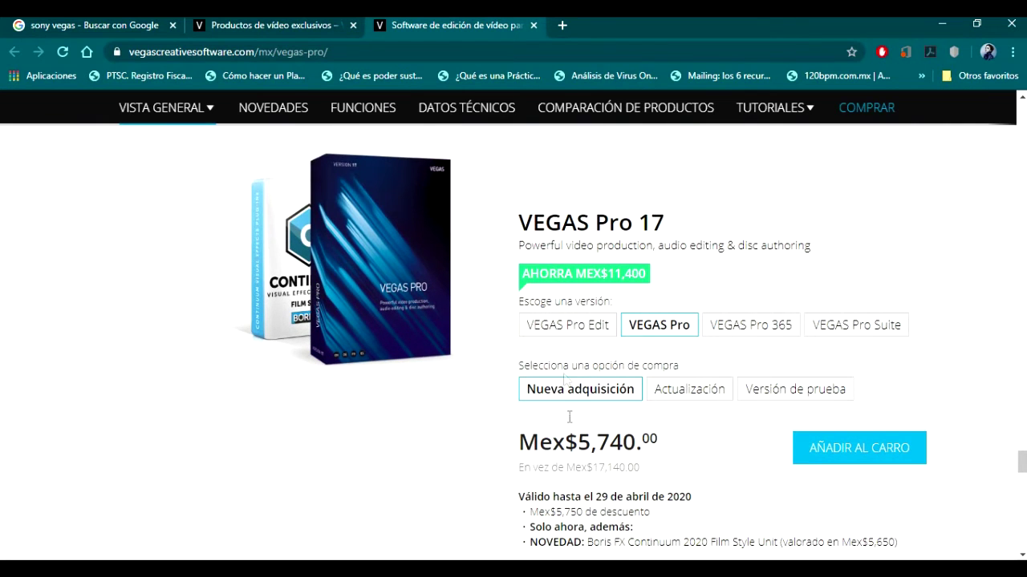
{"action": "left_click", "coordinate": [794, 391]}
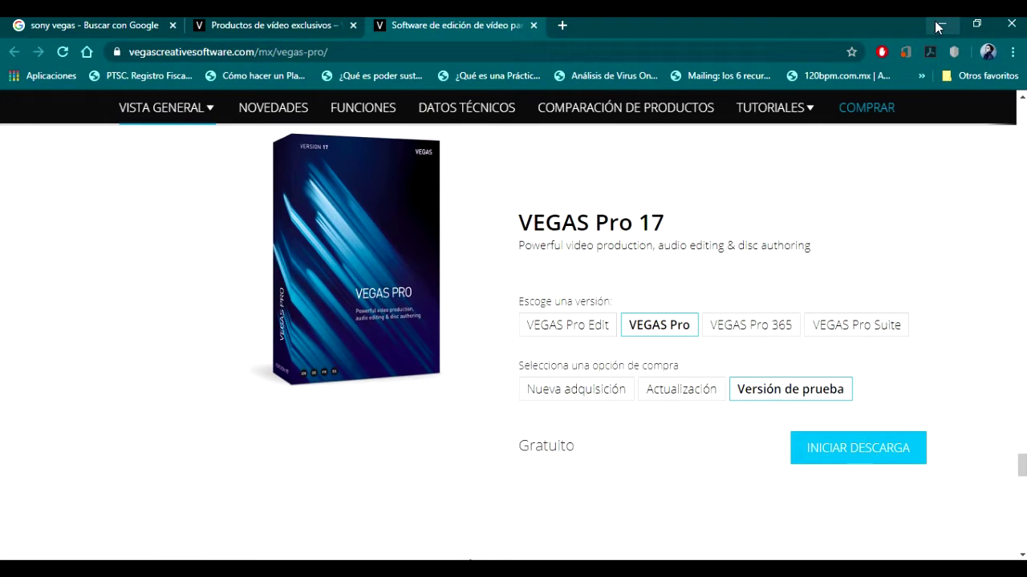
{"action": "left_click", "coordinate": [1009, 25]}
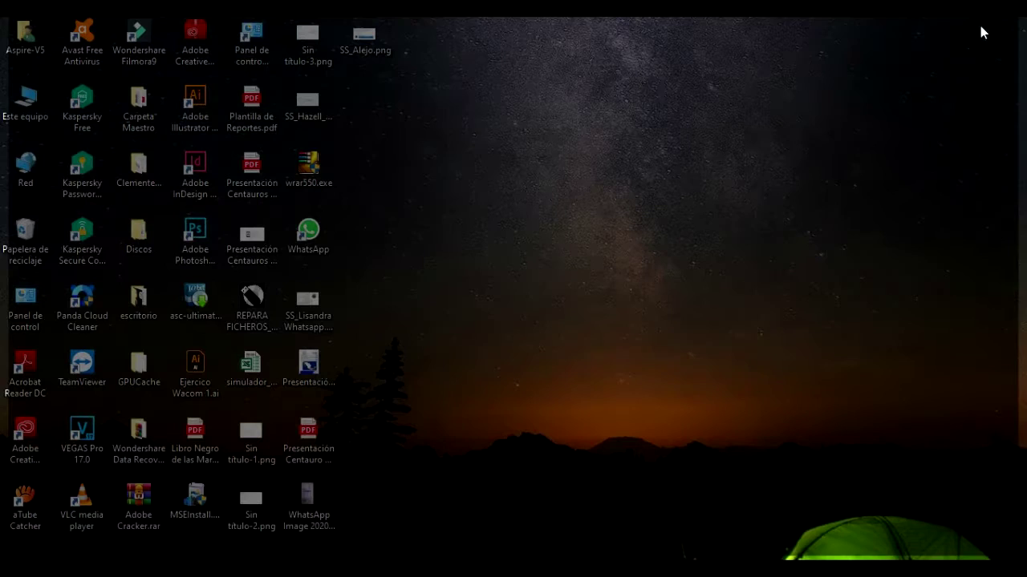
In VEGAS Pro, move the timeline playhead to 00:00:52;15, back to 00:00:28;28, and forward to 00:01:09;07.
{"action": "mouse_move", "coordinate": [460, 574]}
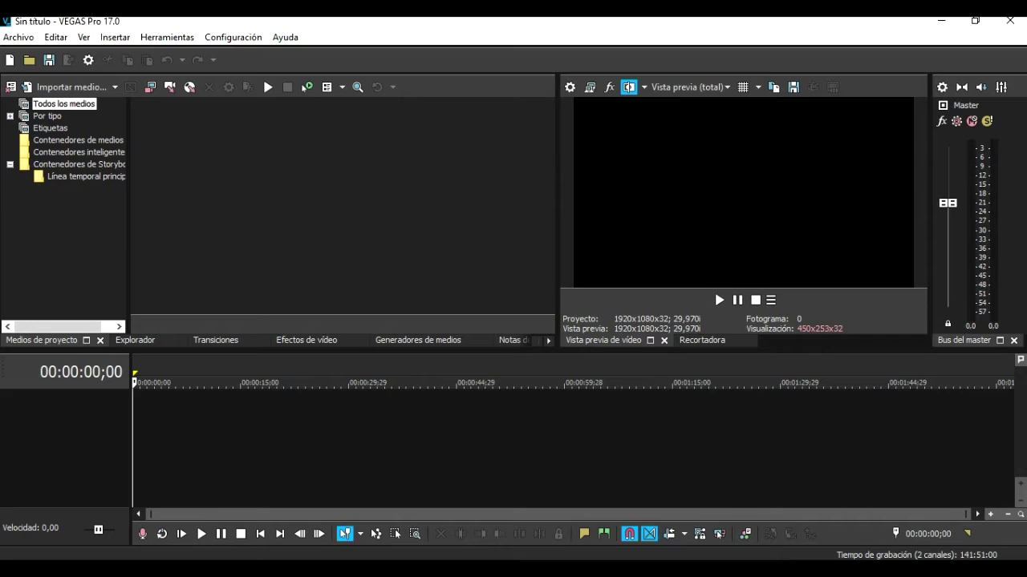
{"action": "left_click", "coordinate": [511, 436]}
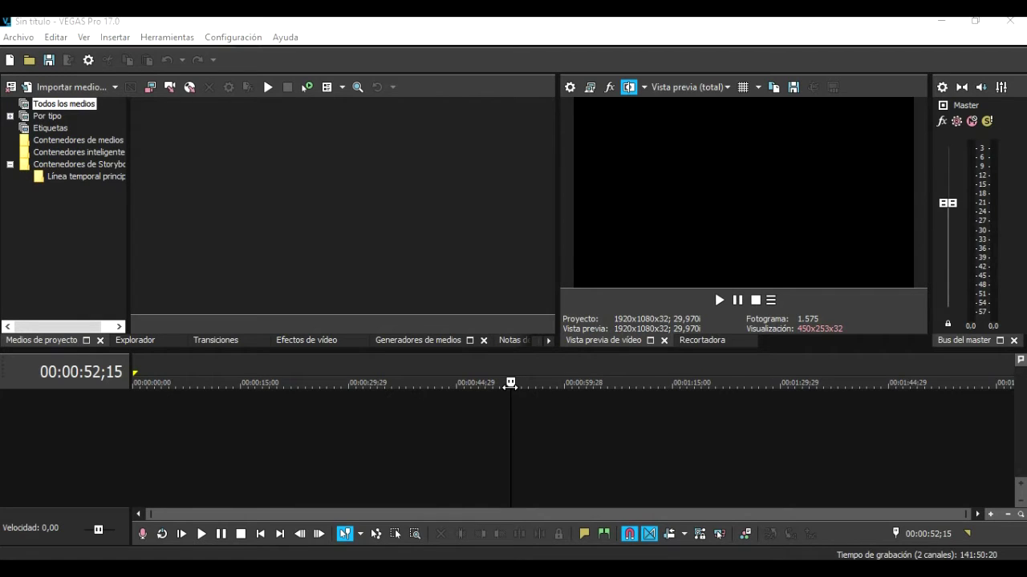
{"action": "left_click_drag", "start_coordinate": [510, 384], "coordinate": [341, 387]}
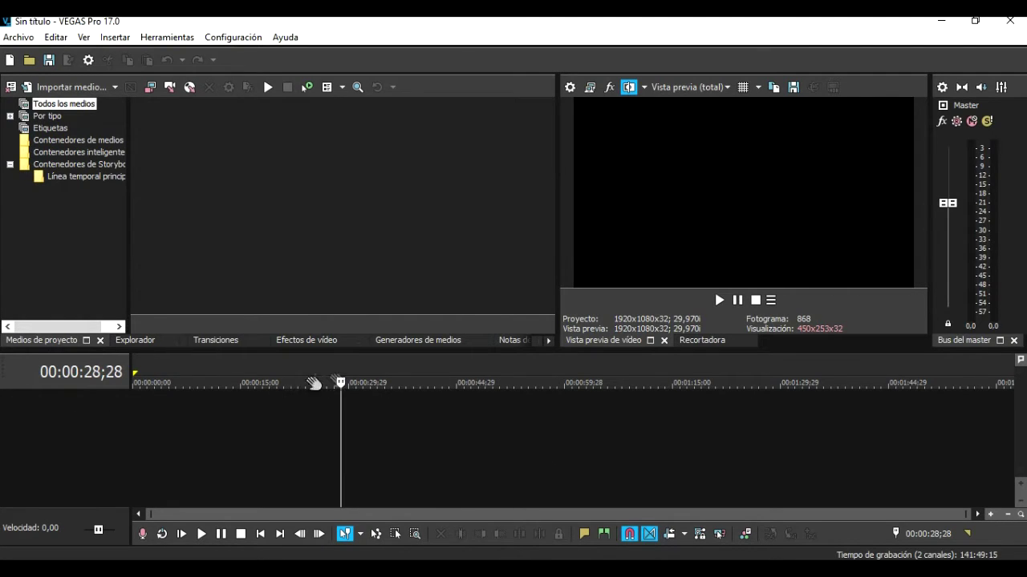
{"action": "left_click_drag", "start_coordinate": [341, 384], "coordinate": [630, 384]}
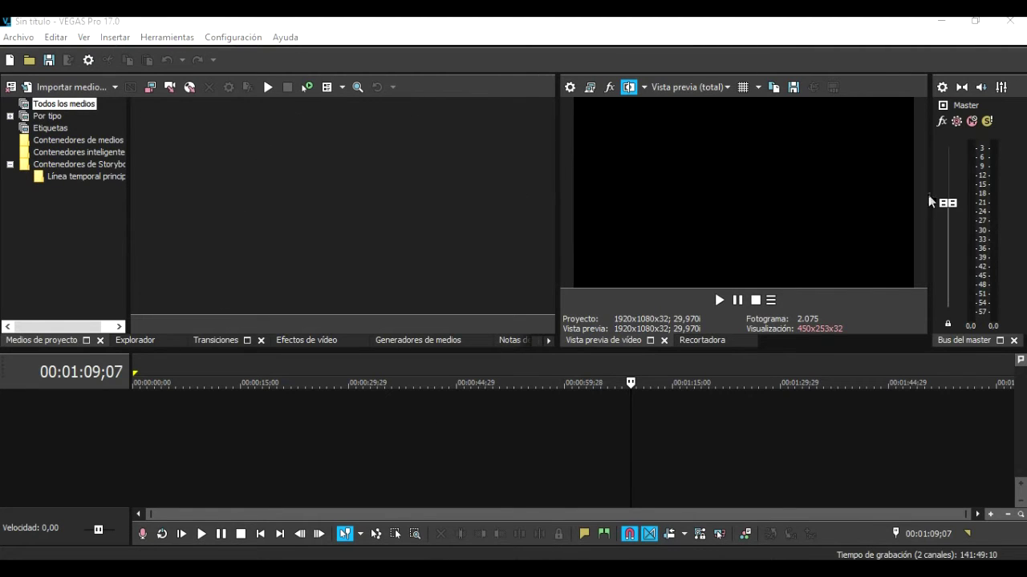
Open the dialog for importing media files, reposition it and widen it to show more of the folder's files.
{"action": "left_click", "coordinate": [16, 37]}
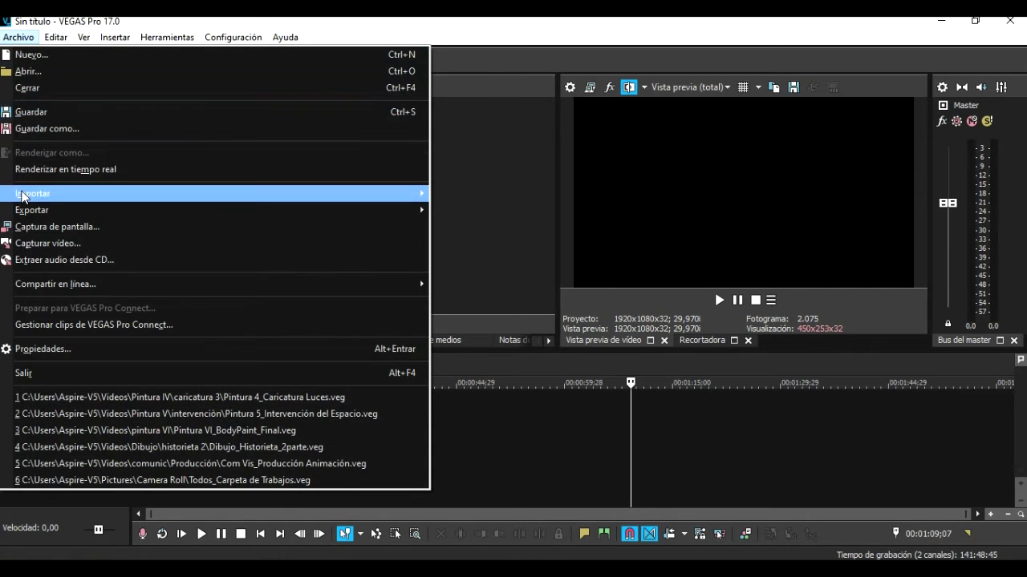
{"action": "mouse_move", "coordinate": [23, 197]}
{"action": "mouse_move", "coordinate": [418, 195]}
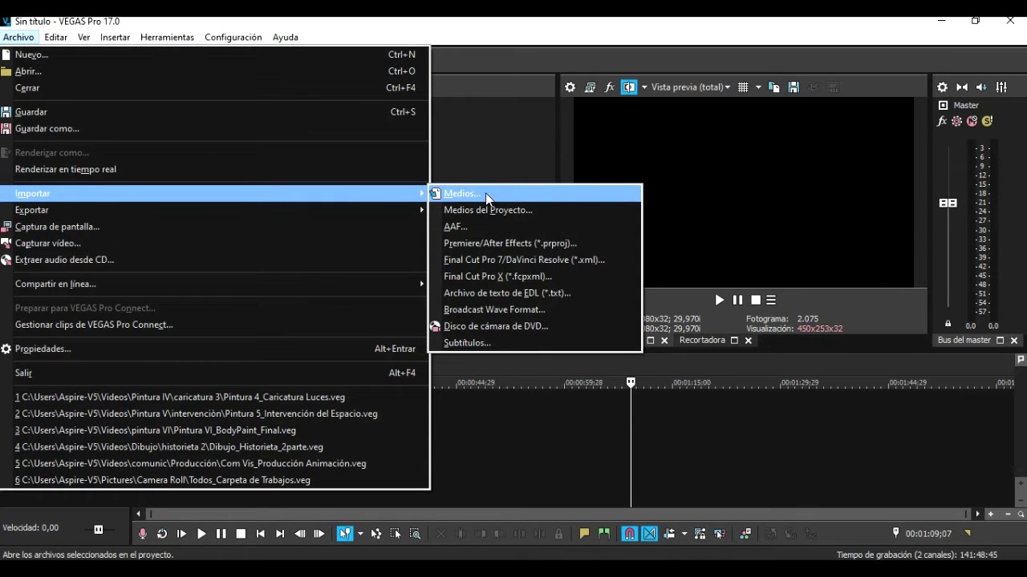
{"action": "left_click", "coordinate": [466, 194]}
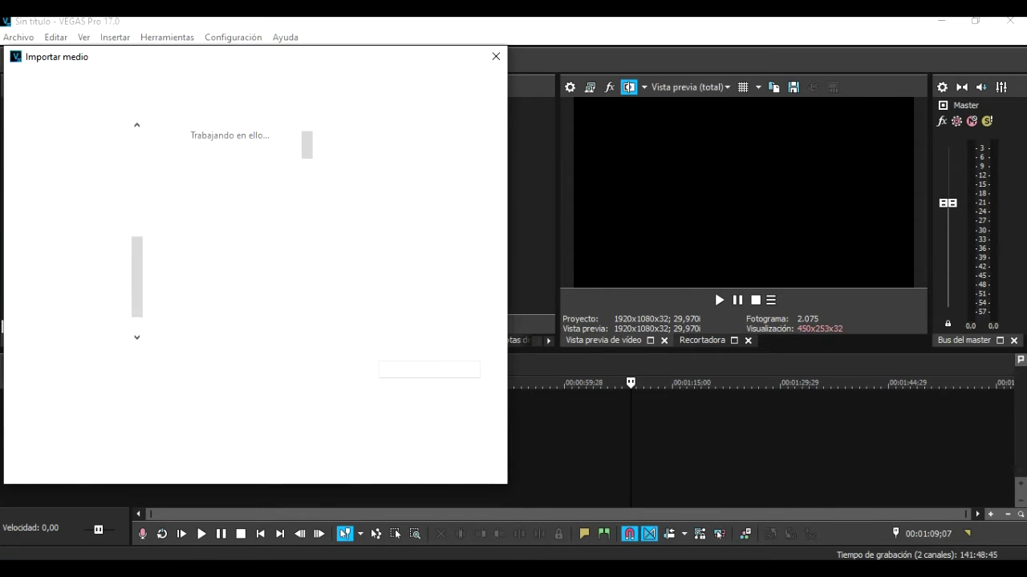
{"action": "left_click_drag", "start_coordinate": [323, 61], "coordinate": [520, 57]}
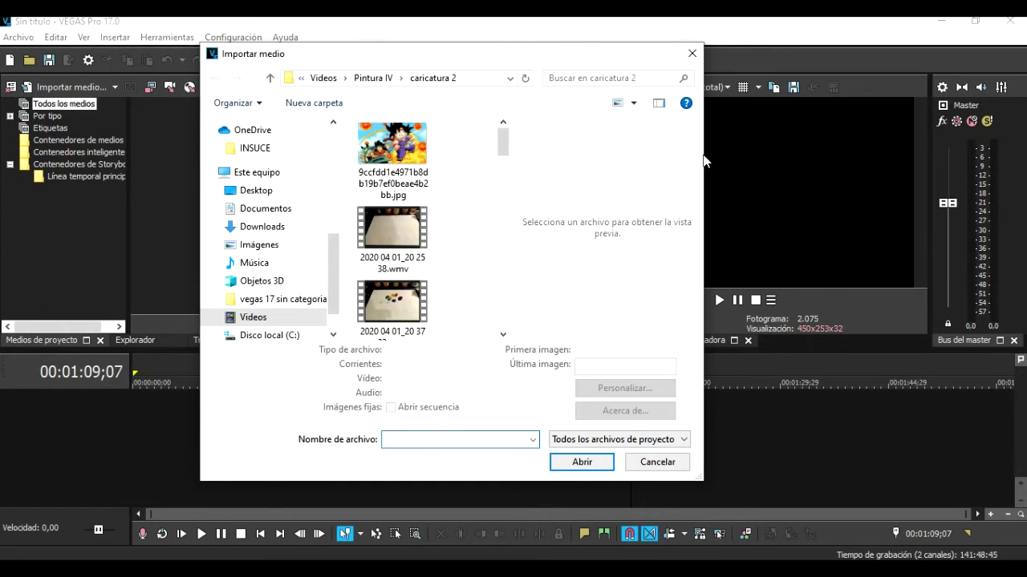
{"action": "left_click_drag", "start_coordinate": [746, 153], "coordinate": [853, 152]}
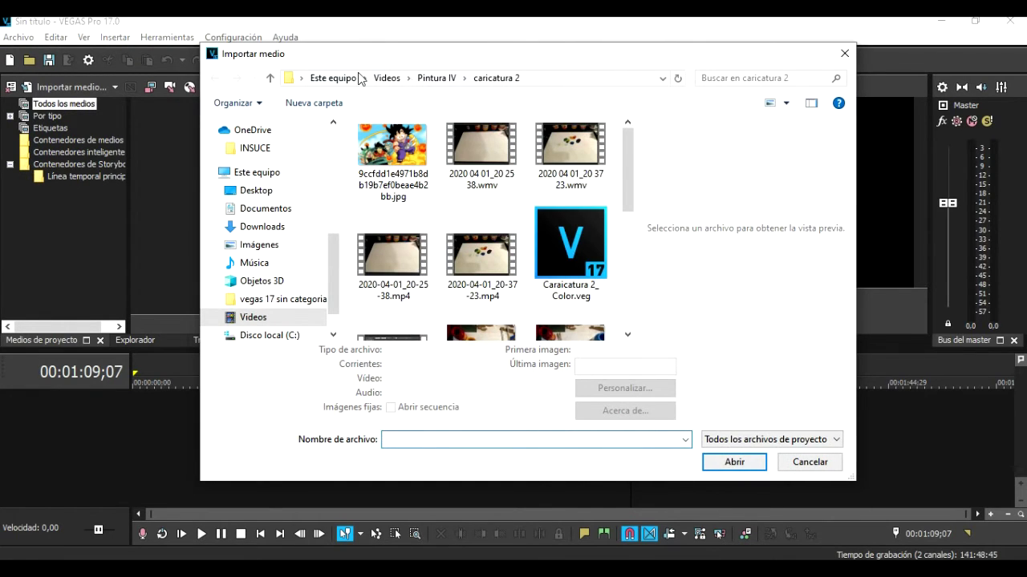
Go to the Producción folder inside Videos > comunic and look through its images, audio and video files.
{"action": "left_click", "coordinate": [386, 79]}
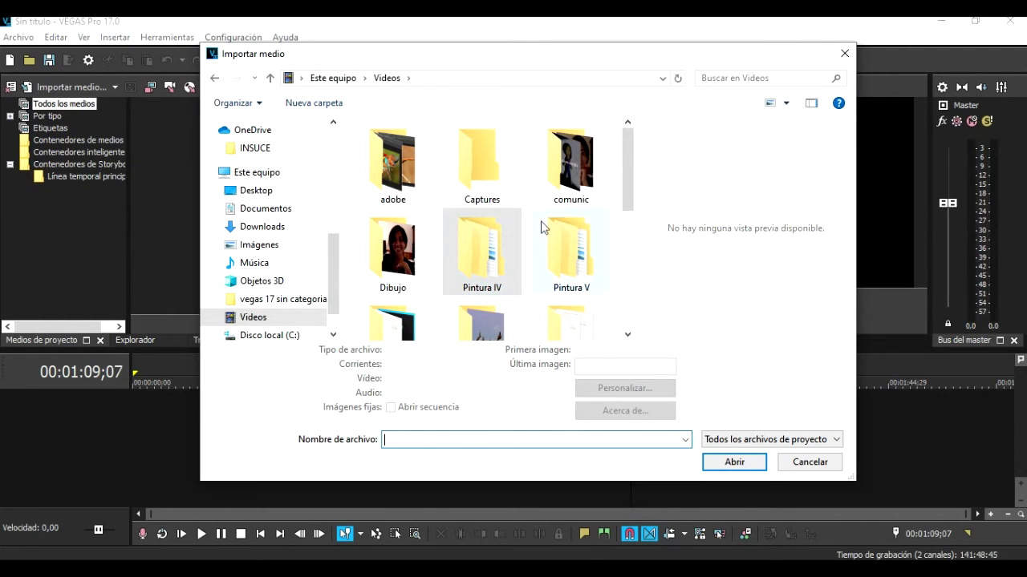
{"action": "double_click", "coordinate": [597, 189]}
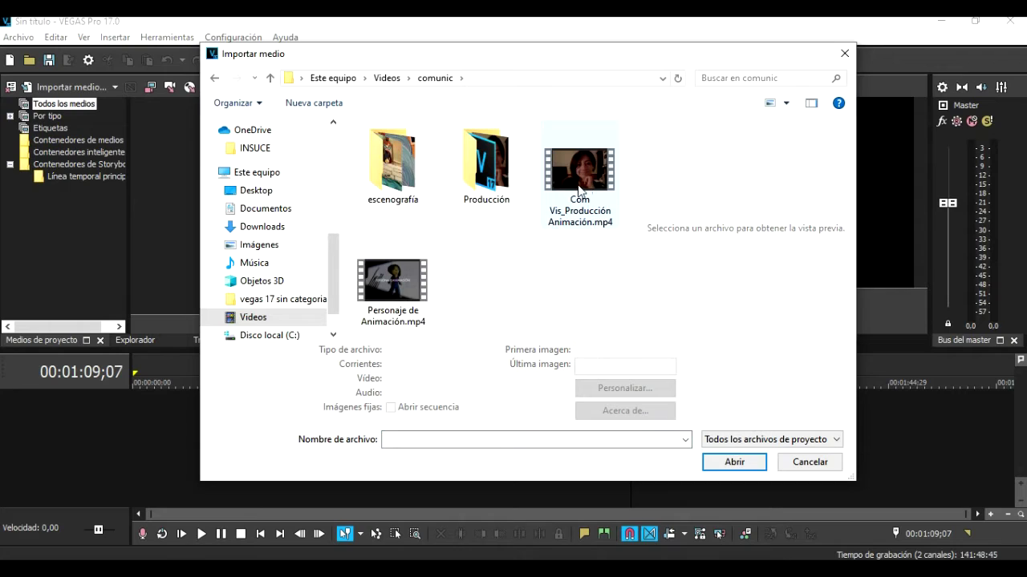
{"action": "double_click", "coordinate": [484, 191]}
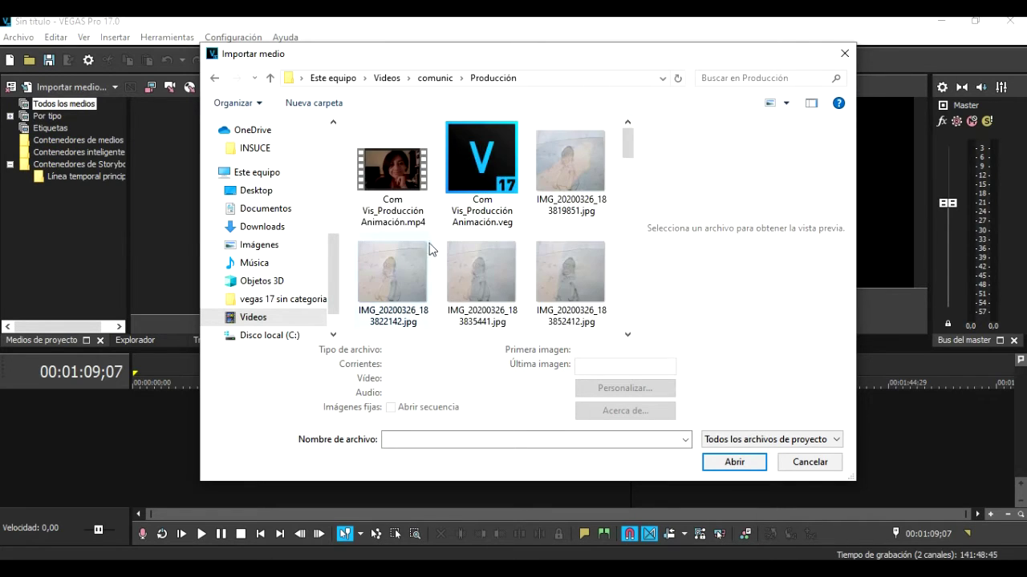
{"action": "left_click_drag", "start_coordinate": [627, 145], "coordinate": [628, 200]}
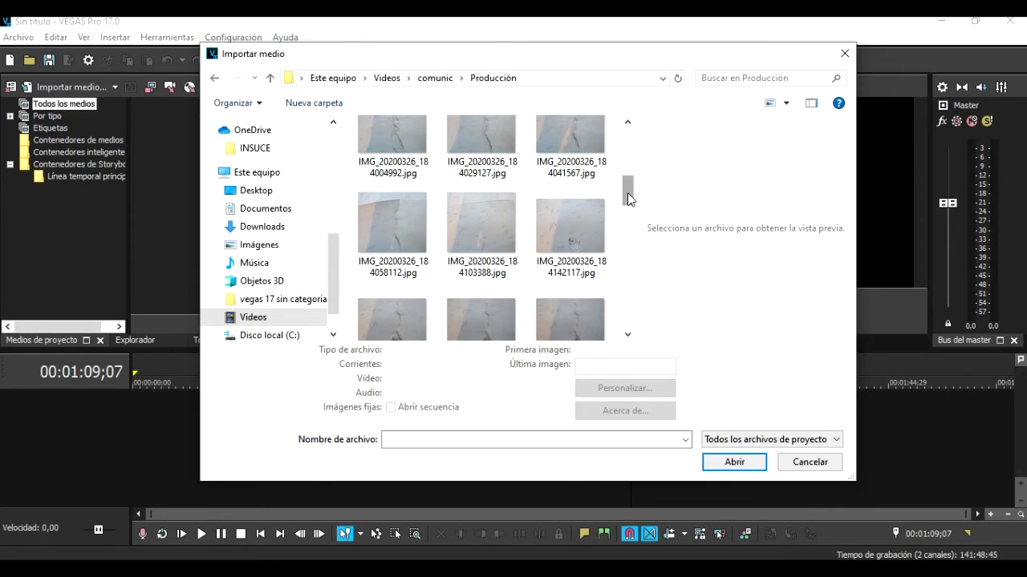
{"action": "left_click_drag", "start_coordinate": [628, 198], "coordinate": [624, 285]}
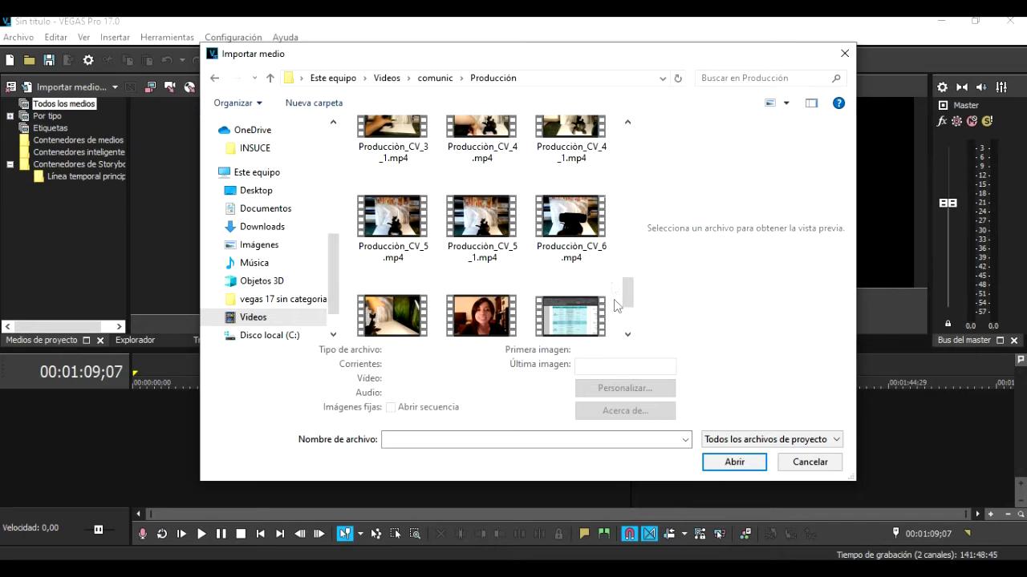
Select all images from IMG_20200326_183819851.jpg through IMG_20200326_184522056.jpg, plus the audio file Milos.mp3.
{"action": "left_click_drag", "start_coordinate": [627, 298], "coordinate": [631, 221]}
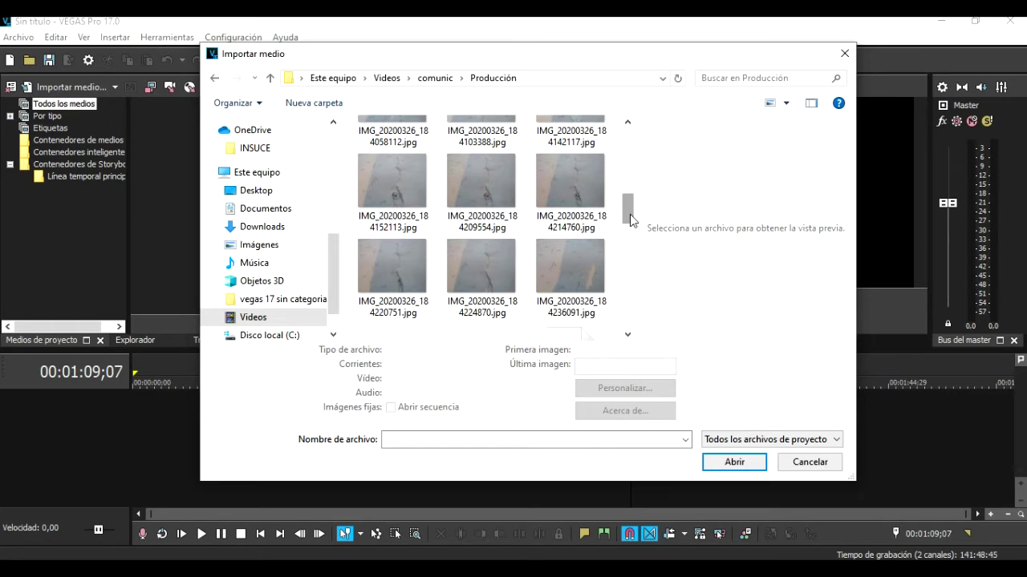
{"action": "scroll", "coordinate": [498, 208], "scroll_direction": "up", "scroll_amount": 5}
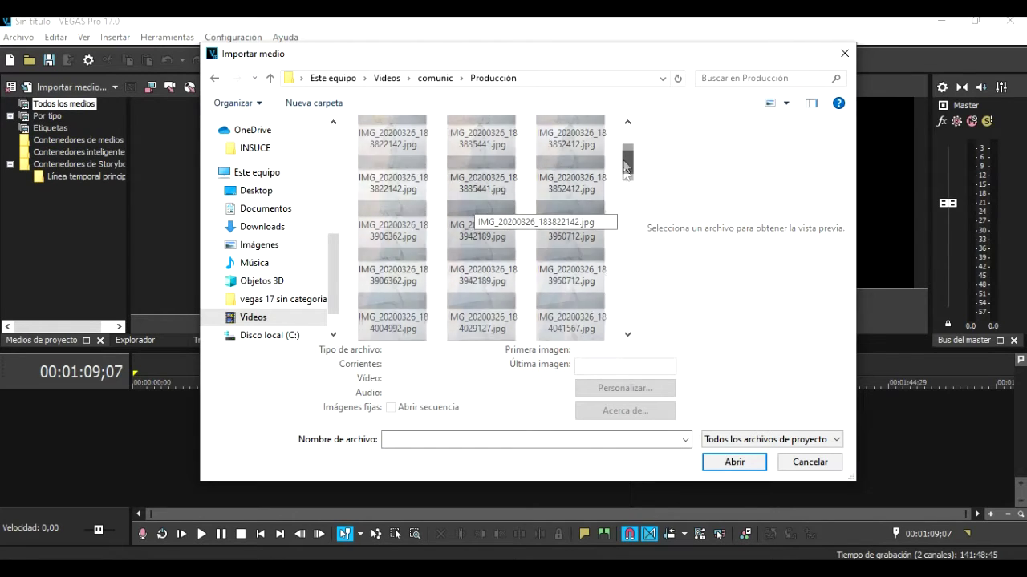
{"action": "left_click", "coordinate": [573, 162]}
{"action": "left_click_drag", "start_coordinate": [628, 154], "coordinate": [628, 237]}
{"action": "left_click", "coordinate": [491, 210], "text": "shift"}
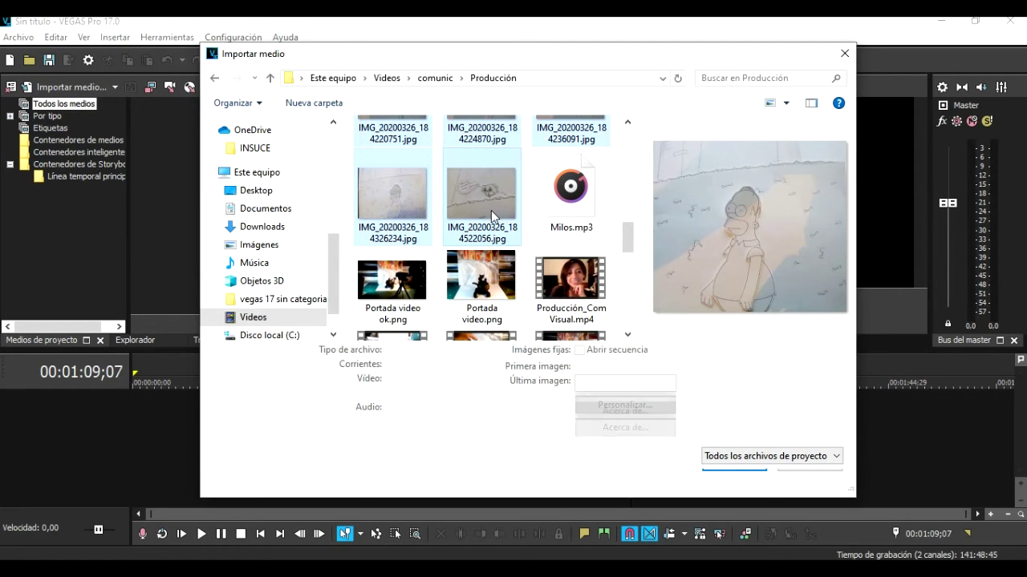
{"action": "left_click", "coordinate": [571, 191], "text": "ctrl"}
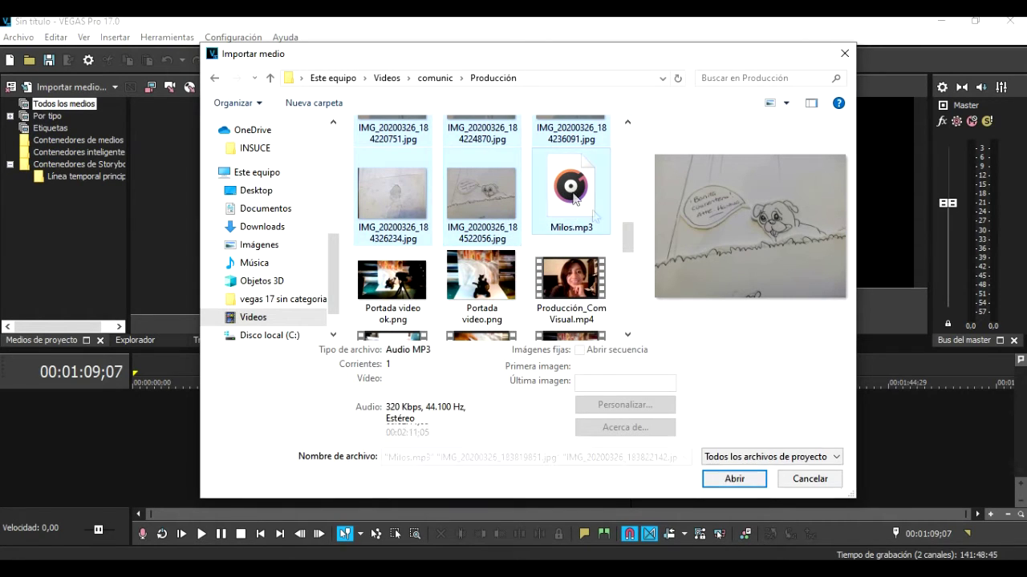
Add the videos Producción_Com Visual.mp4 and Producción_CV_3.mp4 to the file selection and import all selected files.
{"action": "scroll", "coordinate": [627, 240], "scroll_direction": "down", "scroll_amount": 1}
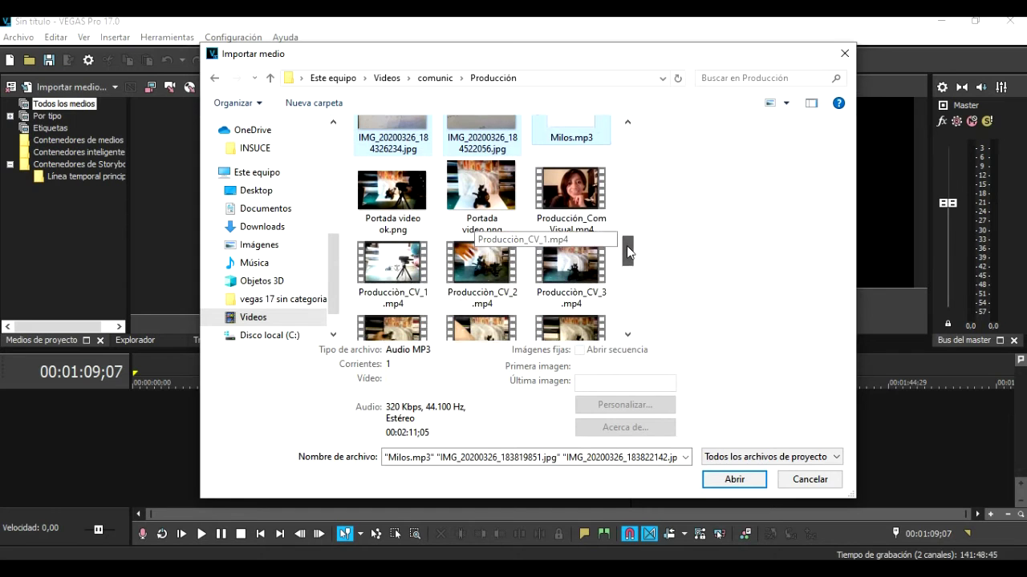
{"action": "left_click", "coordinate": [587, 195], "text": "ctrl"}
{"action": "left_click", "coordinate": [600, 282], "text": "ctrl"}
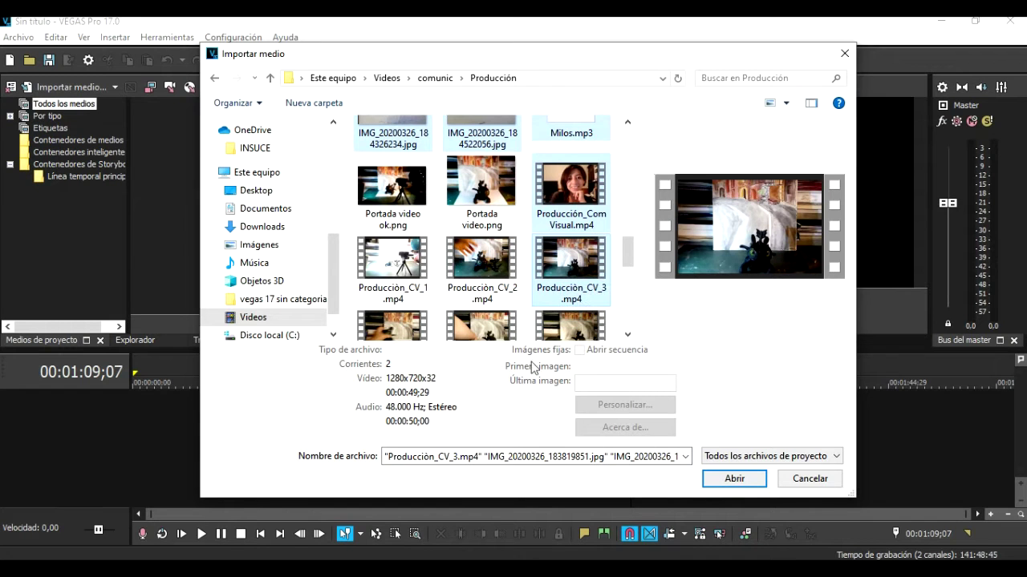
{"action": "left_click", "coordinate": [734, 478]}
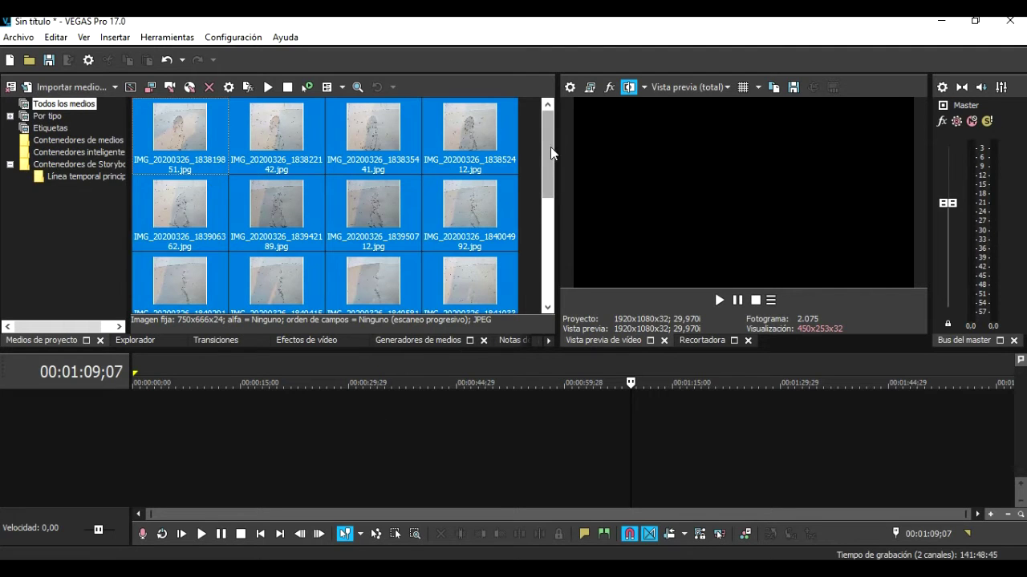
Place Producción_Com Visual.mp4 from the project media on the timeline and match the project's video settings to it.
{"action": "left_click_drag", "start_coordinate": [545, 182], "coordinate": [493, 297]}
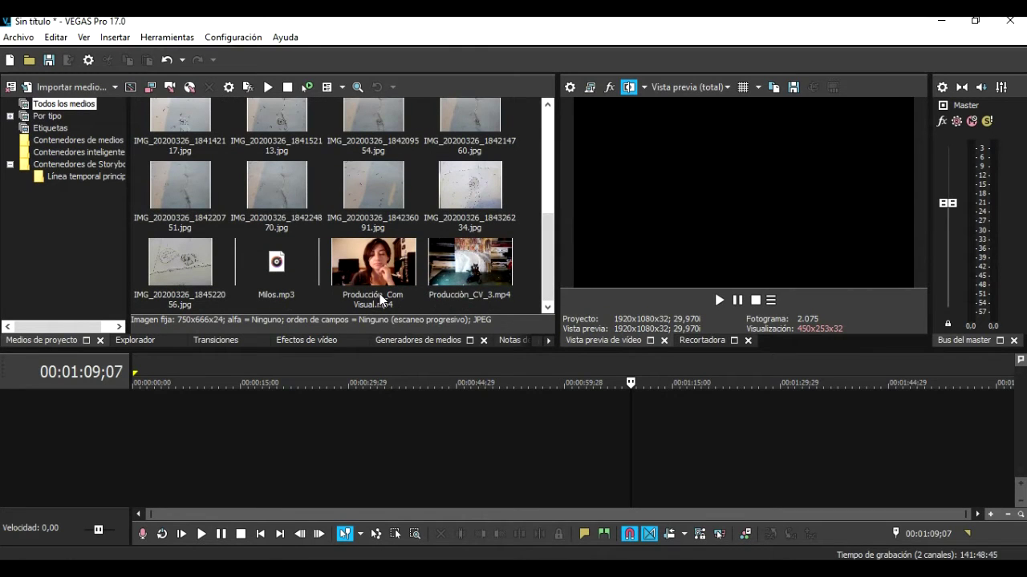
{"action": "left_click", "coordinate": [381, 300]}
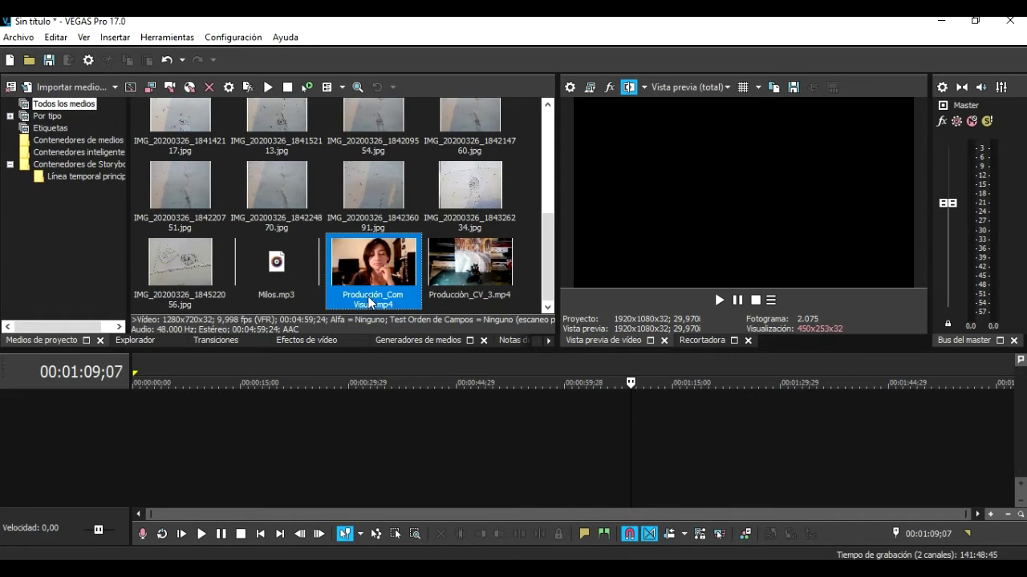
{"action": "left_click_drag", "start_coordinate": [370, 301], "coordinate": [397, 277]}
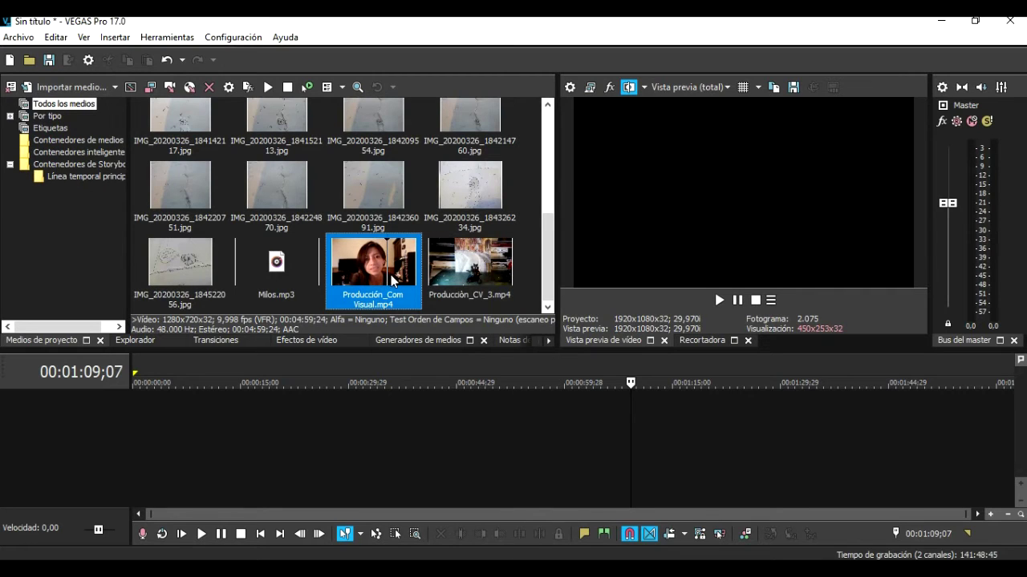
{"action": "left_click_drag", "start_coordinate": [390, 299], "coordinate": [390, 265]}
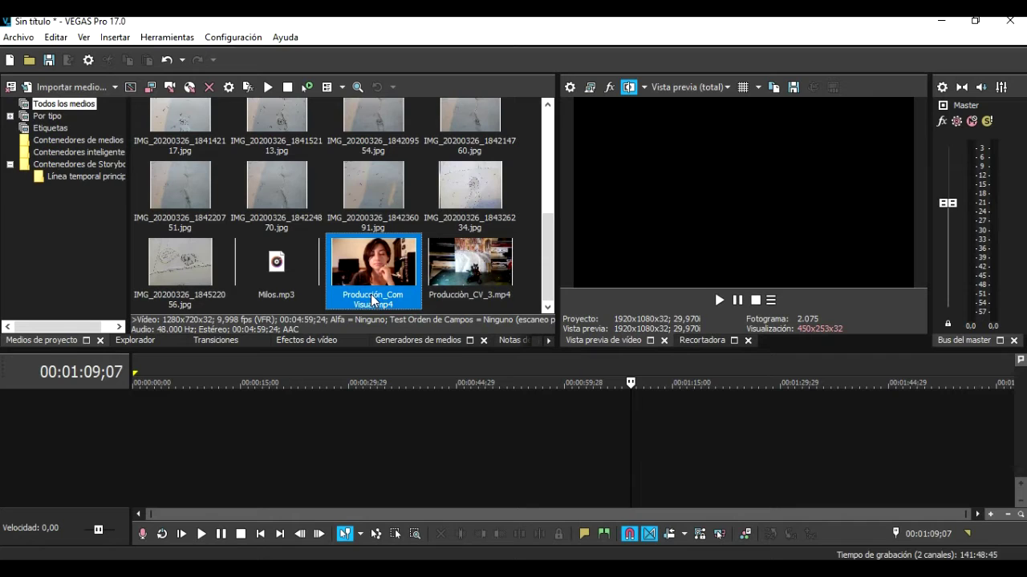
{"action": "left_click_drag", "start_coordinate": [366, 304], "coordinate": [136, 409]}
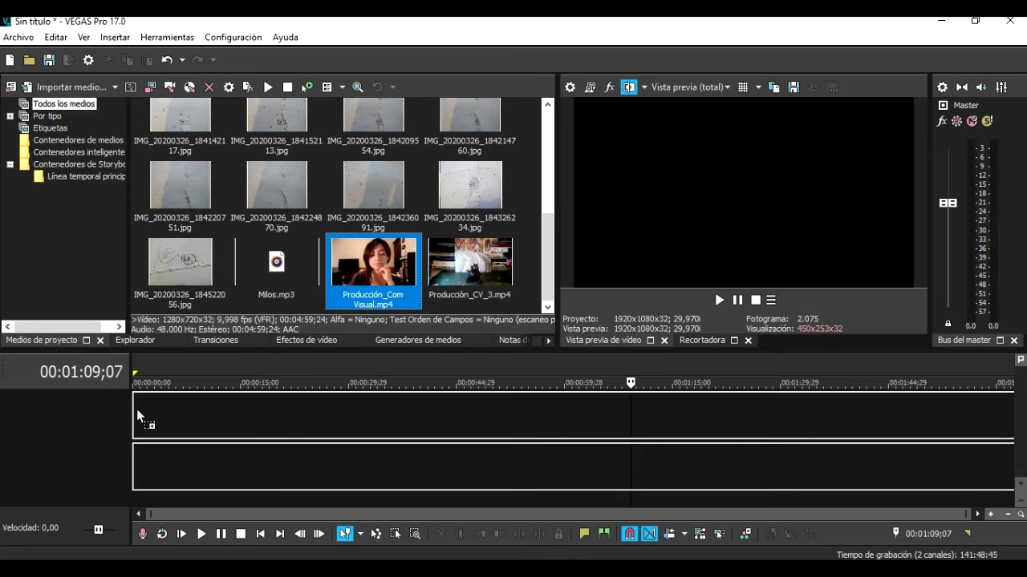
{"action": "left_click_drag", "start_coordinate": [136, 409], "coordinate": [272, 425]}
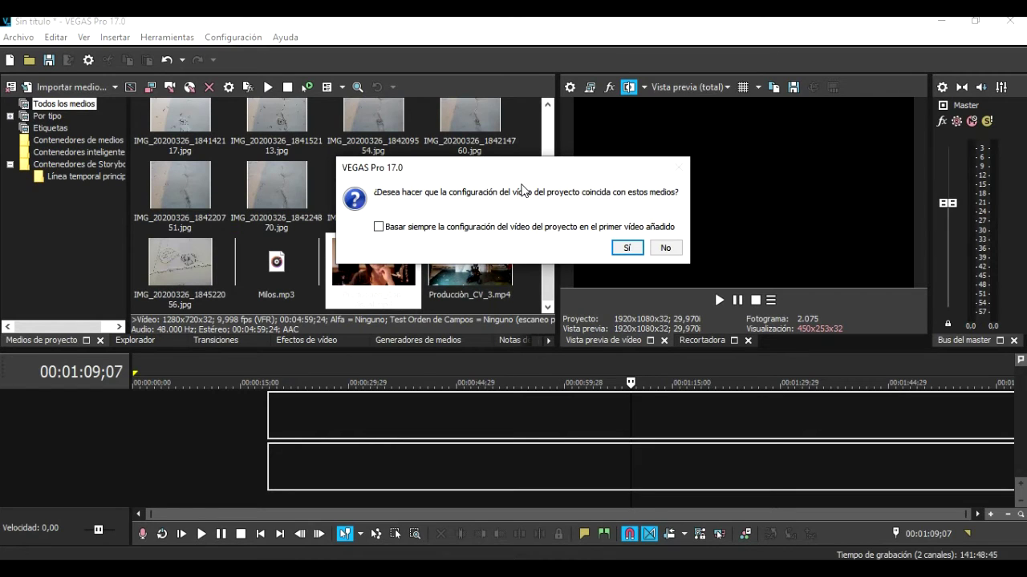
{"action": "left_click", "coordinate": [627, 247]}
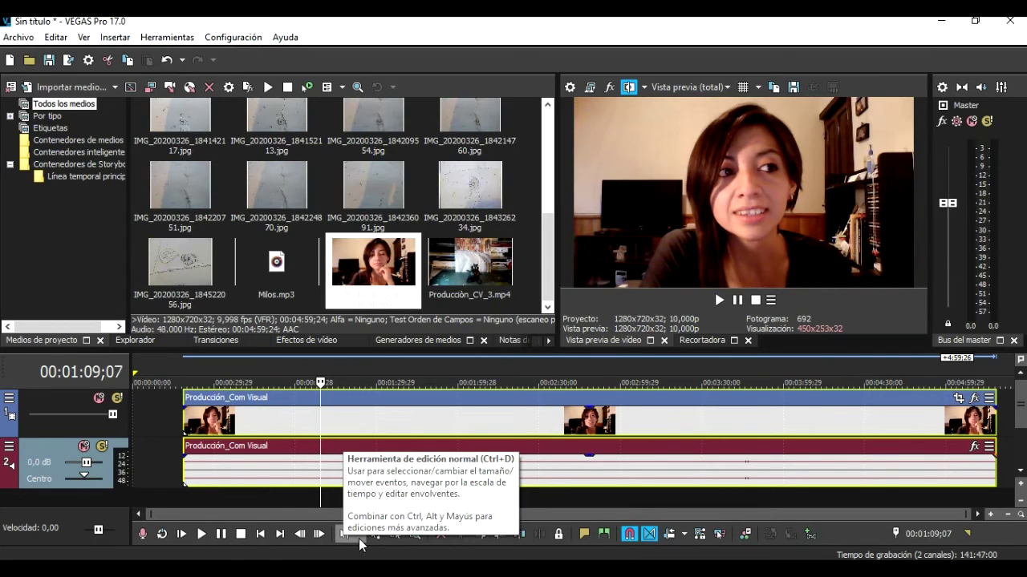
Choose the normal editing tool and move the Producción_Com Visual clip to start at about 00:01:09 on the timeline.
{"action": "left_click", "coordinate": [360, 536]}
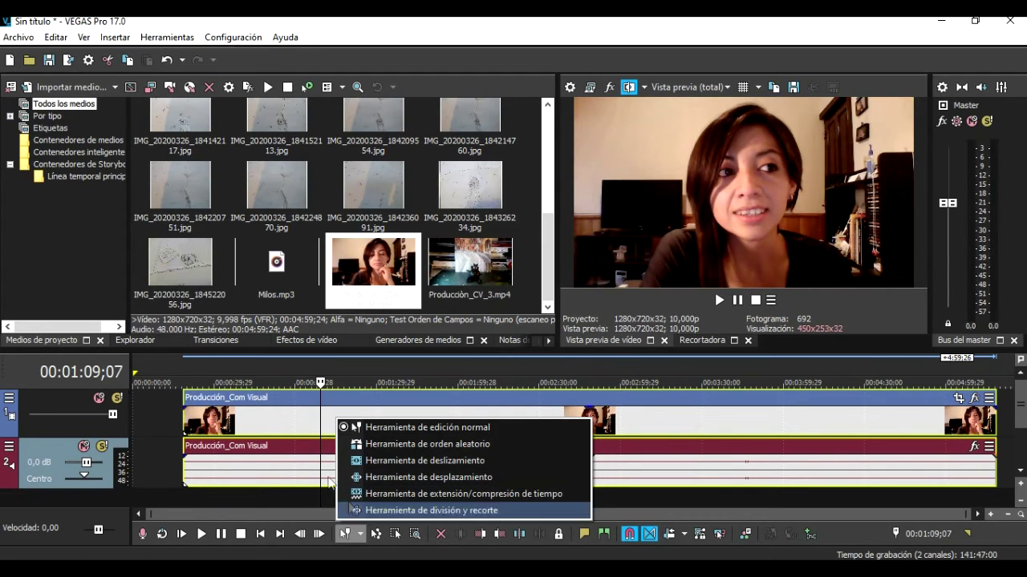
{"action": "left_click", "coordinate": [374, 429]}
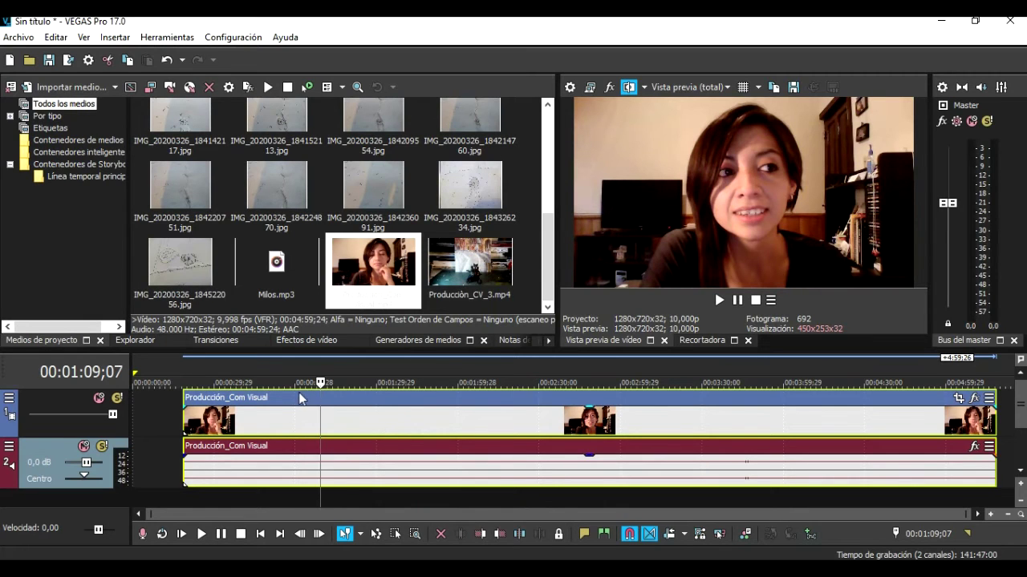
{"action": "left_click_drag", "start_coordinate": [299, 400], "coordinate": [382, 401]}
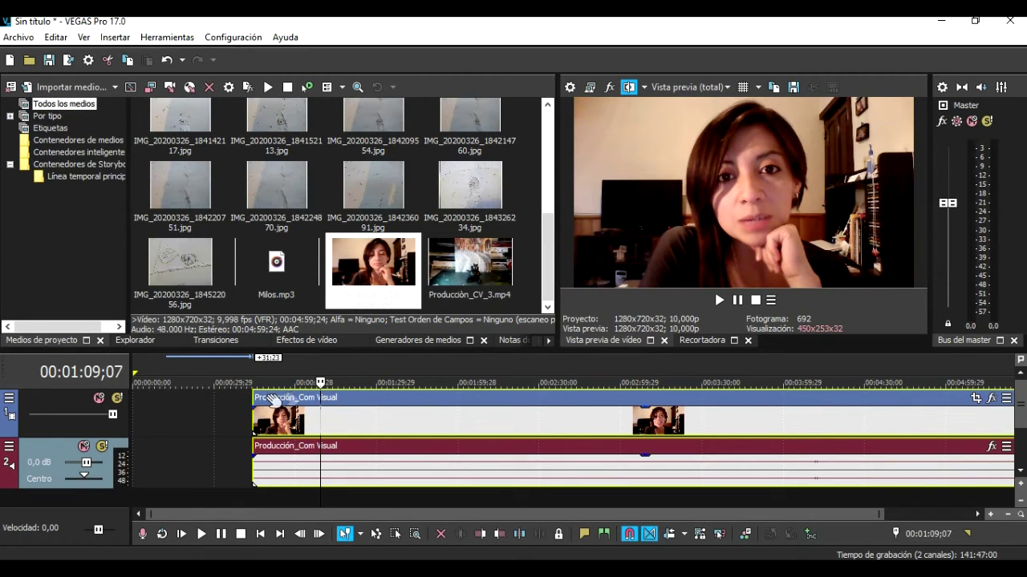
{"action": "mouse_move", "coordinate": [287, 399]}
{"action": "left_mouse_down"}
{"action": "mouse_move", "coordinate": [363, 398]}
{"action": "mouse_move", "coordinate": [307, 408]}
{"action": "mouse_move", "coordinate": [295, 382]}
{"action": "left_mouse_up"}
{"action": "key", "text": "space"}
{"action": "key", "text": "space"}
{"action": "key", "text": "space"}
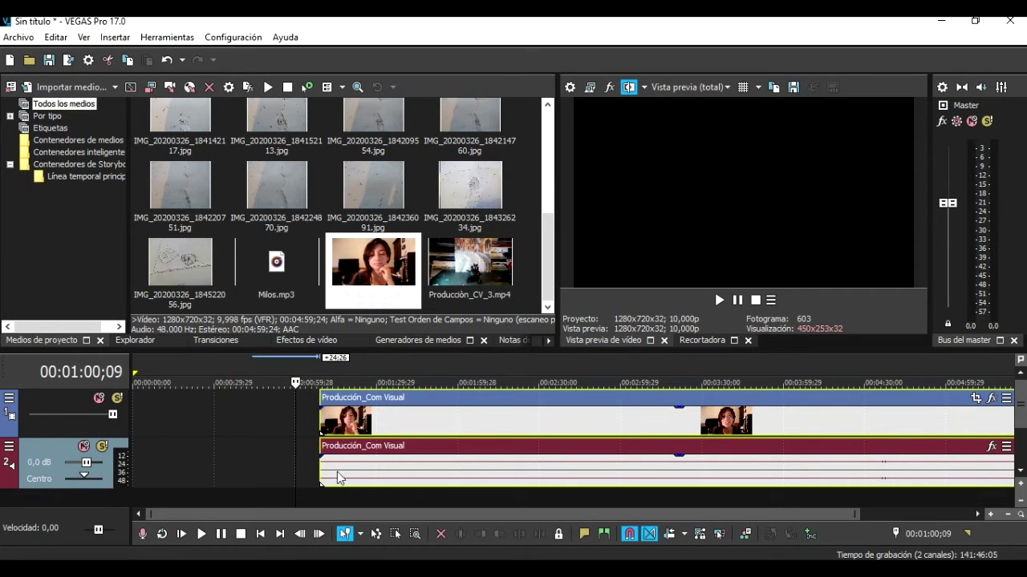
Position the timeline playhead precisely at 00:00:29;29.
{"action": "left_click", "coordinate": [991, 514]}
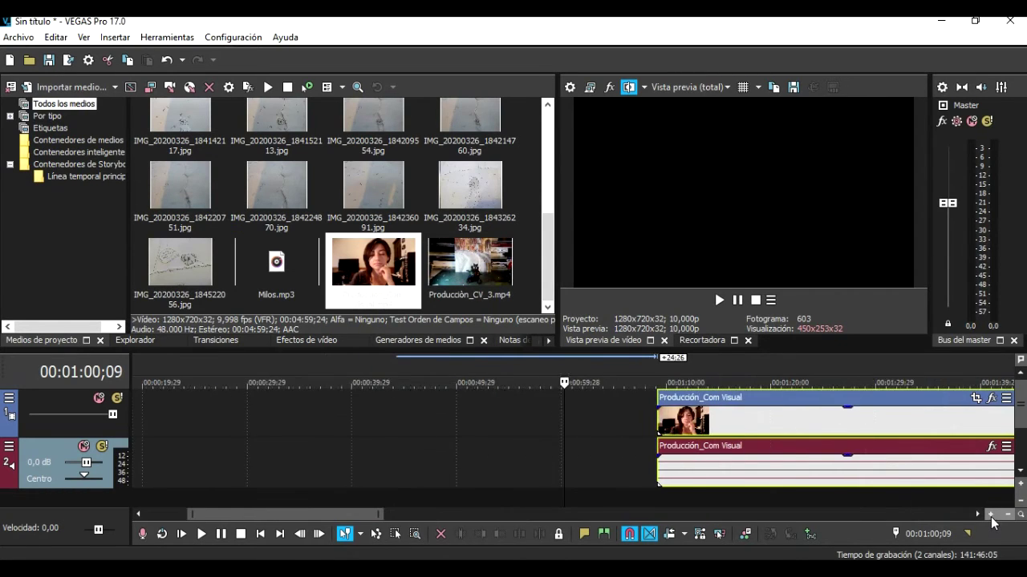
{"action": "left_click", "coordinate": [990, 514]}
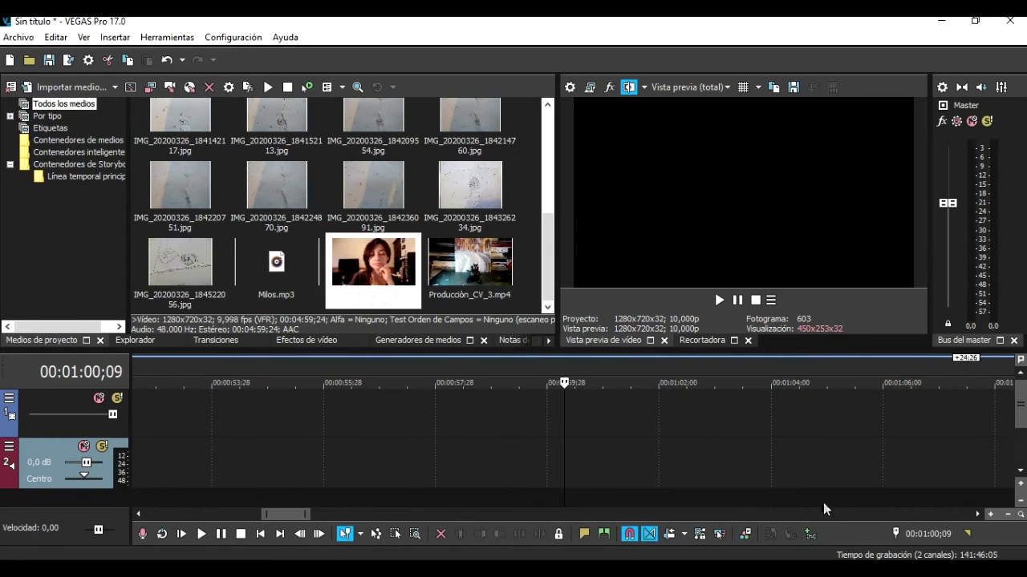
{"action": "left_click_drag", "start_coordinate": [286, 515], "coordinate": [227, 507]}
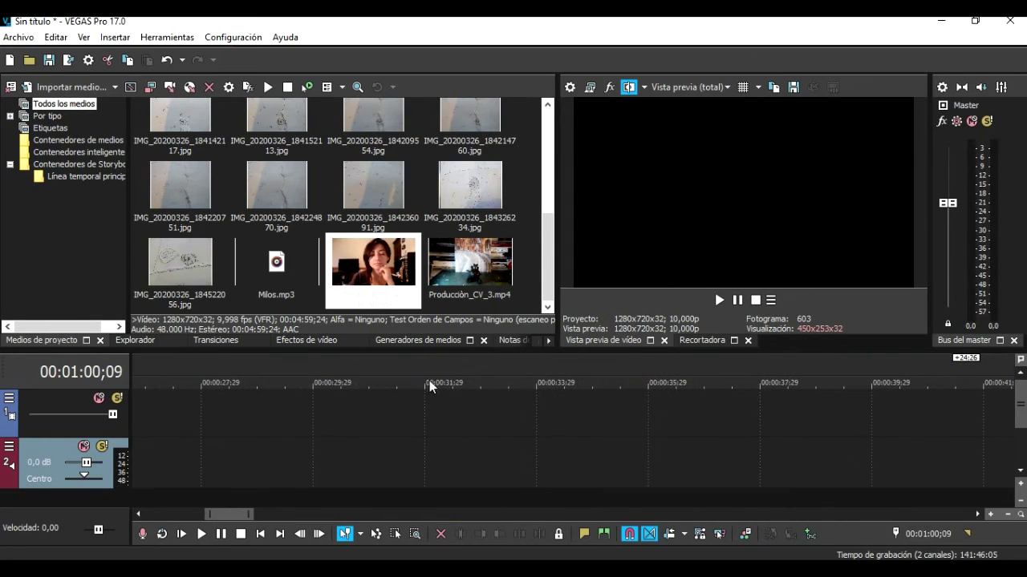
{"action": "left_click", "coordinate": [393, 393]}
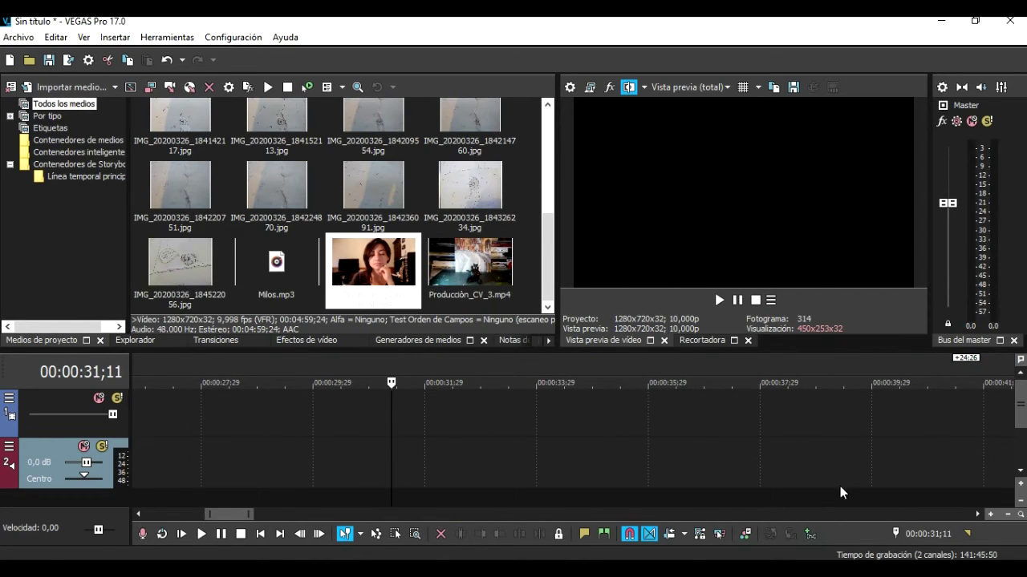
{"action": "left_click", "coordinate": [991, 515]}
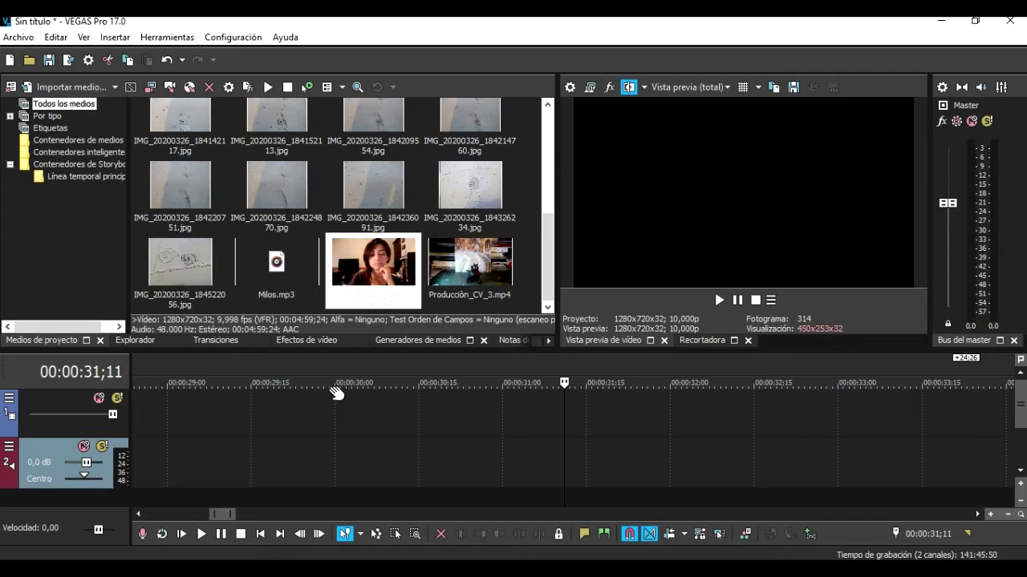
{"action": "left_click_drag", "start_coordinate": [564, 383], "coordinate": [329, 383]}
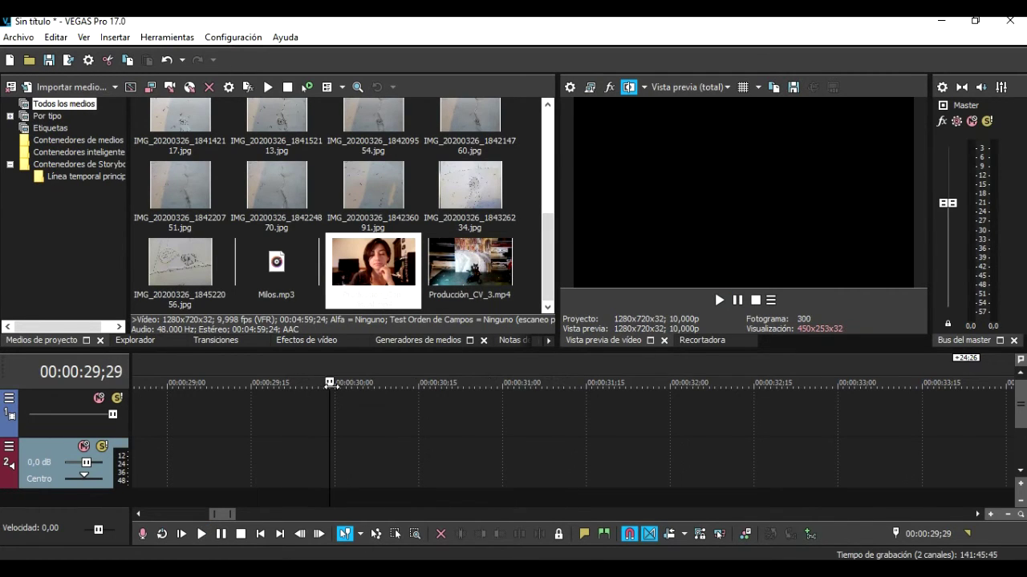
Move the Producción_Com Visual clip so that it starts at the playhead.
{"action": "left_click", "coordinate": [1008, 515]}
{"action": "left_click", "coordinate": [1008, 515]}
{"action": "left_click", "coordinate": [1007, 515]}
{"action": "left_click", "coordinate": [1007, 515]}
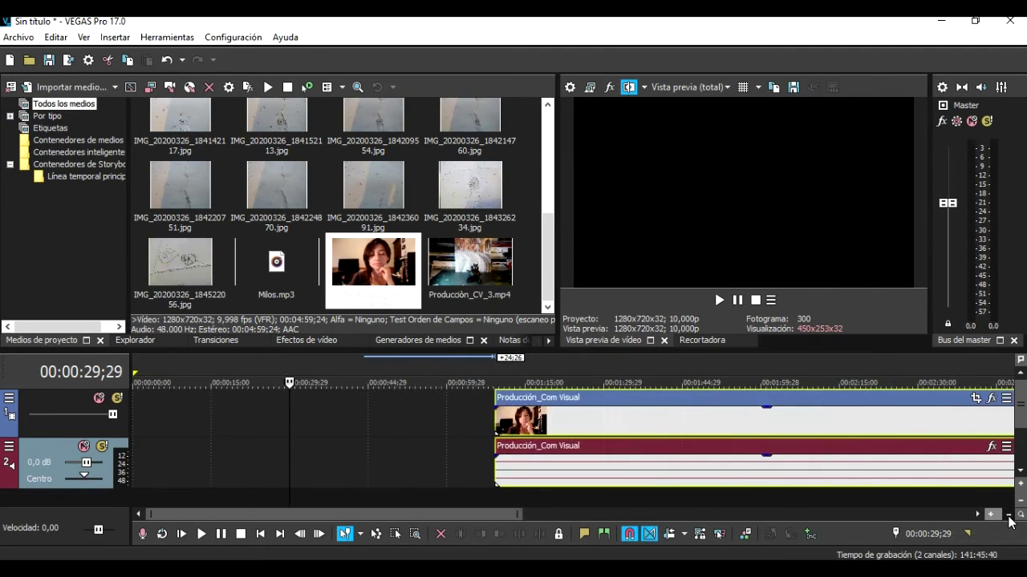
{"action": "left_click_drag", "start_coordinate": [560, 397], "coordinate": [354, 396]}
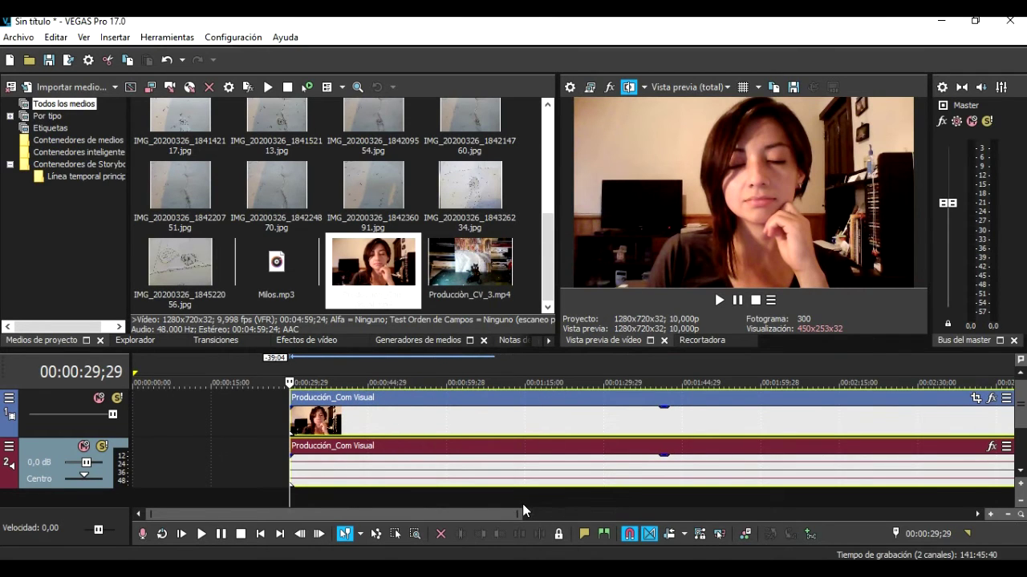
Enlarge the track heights and shrink them back until the video and audio tracks are both in view.
{"action": "left_click", "coordinate": [1022, 488]}
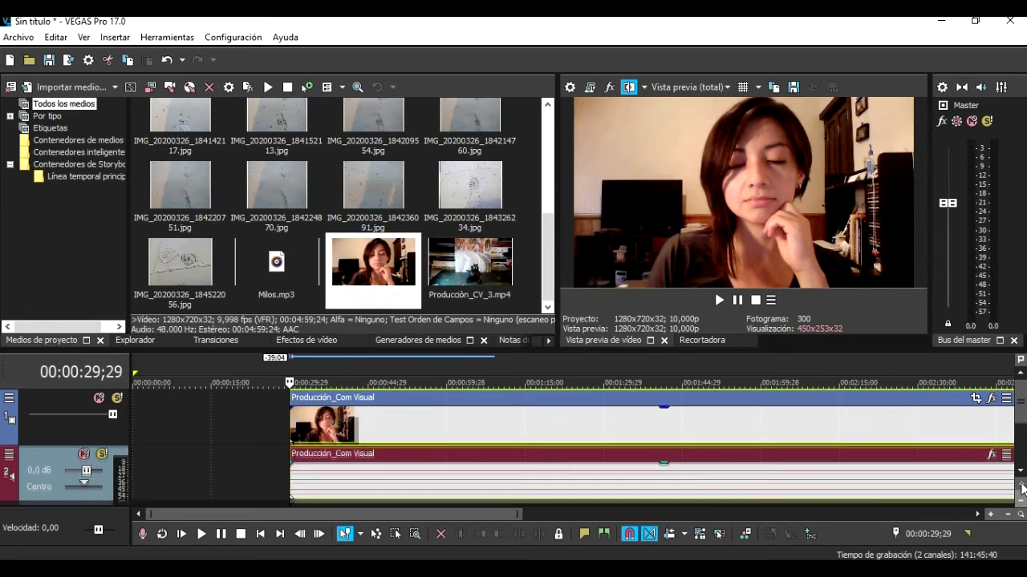
{"action": "left_click", "coordinate": [1021, 488]}
{"action": "left_click", "coordinate": [1022, 488]}
{"action": "left_click", "coordinate": [1022, 488]}
{"action": "left_click", "coordinate": [1022, 487]}
{"action": "left_click", "coordinate": [1022, 488]}
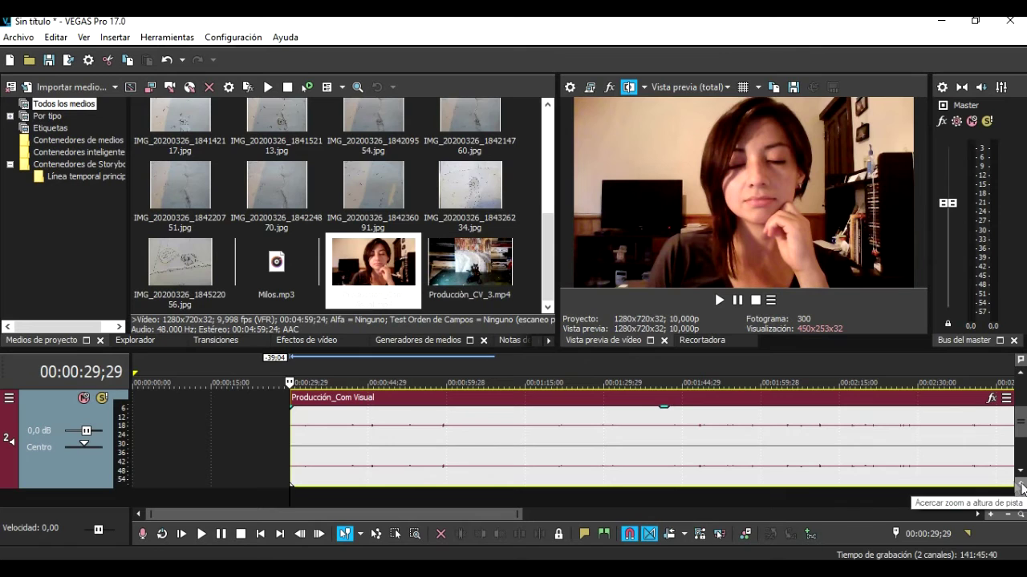
{"action": "left_click", "coordinate": [1020, 500]}
{"action": "left_click", "coordinate": [1020, 500]}
{"action": "left_click", "coordinate": [1020, 501]}
{"action": "left_click", "coordinate": [1021, 501]}
{"action": "left_click", "coordinate": [1020, 500]}
{"action": "left_click", "coordinate": [1020, 500]}
{"action": "left_click", "coordinate": [1020, 500]}
{"action": "left_click", "coordinate": [1020, 500]}
{"action": "left_click", "coordinate": [1021, 500]}
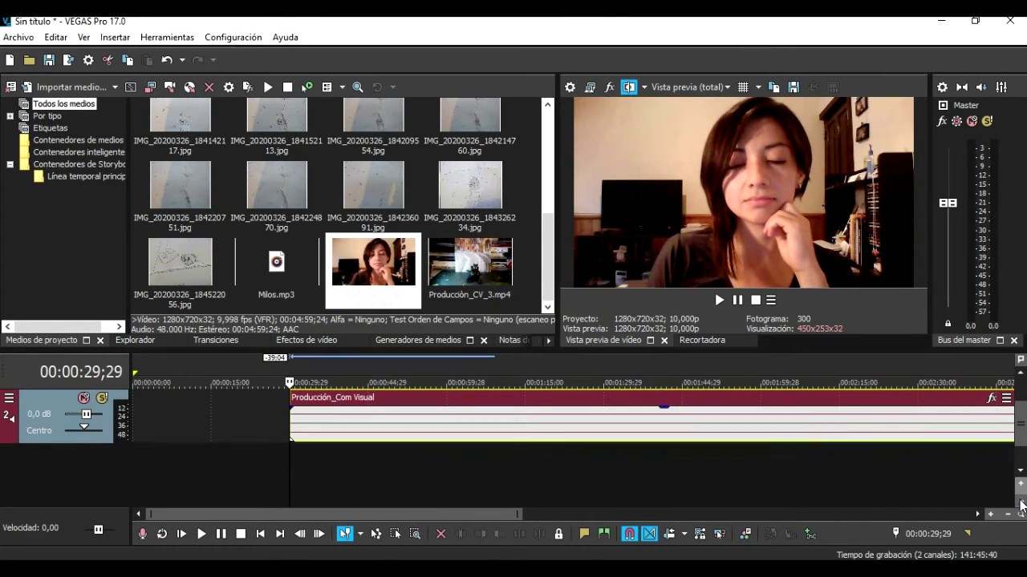
{"action": "scroll", "coordinate": [1020, 412], "scroll_direction": "up", "scroll_amount": 2}
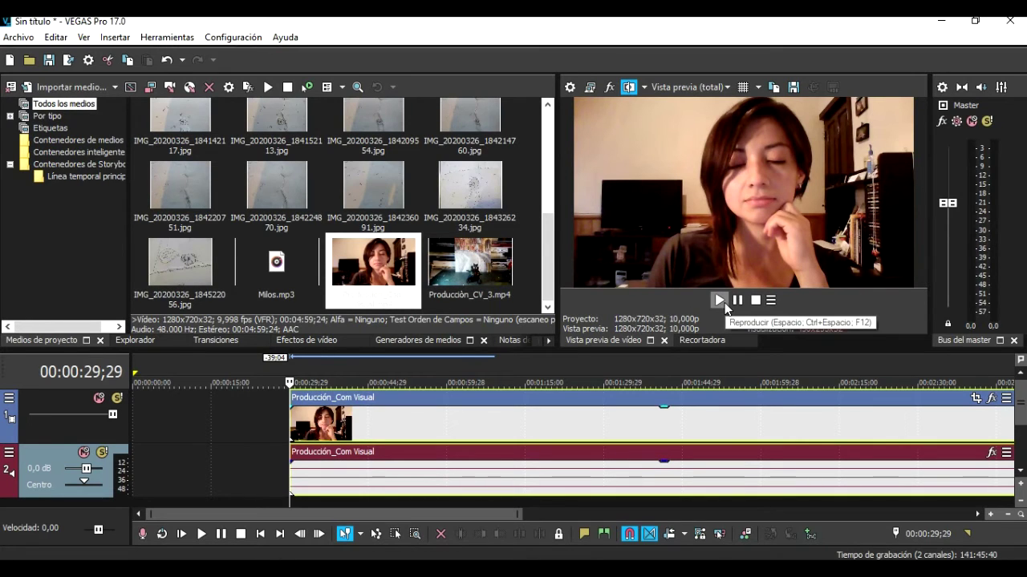
Play the Producción_Com Visual clip from 00:00:37;25 and pause it after a few seconds.
{"action": "left_click", "coordinate": [331, 400]}
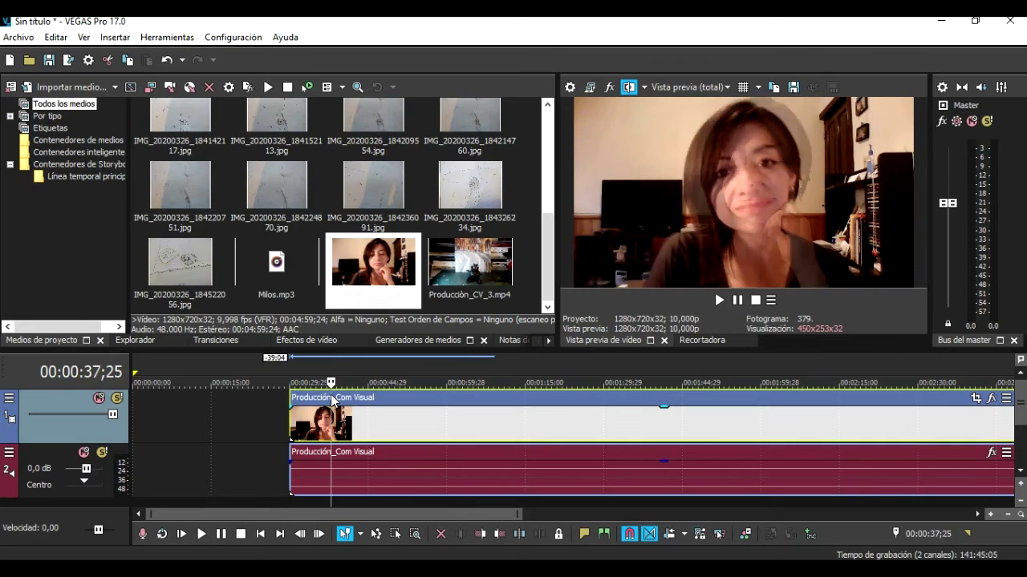
{"action": "left_click", "coordinate": [716, 302]}
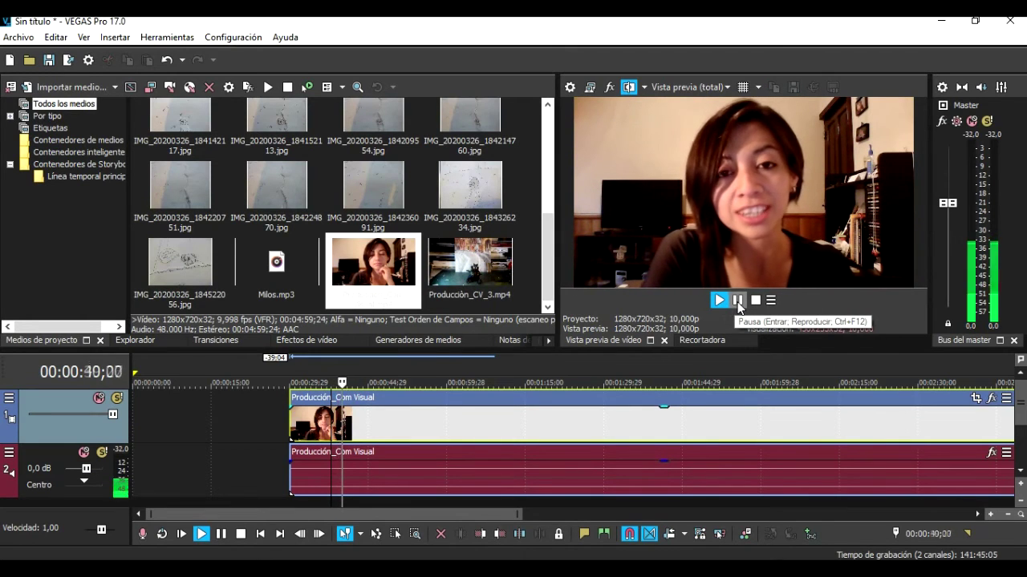
{"action": "left_click", "coordinate": [738, 303]}
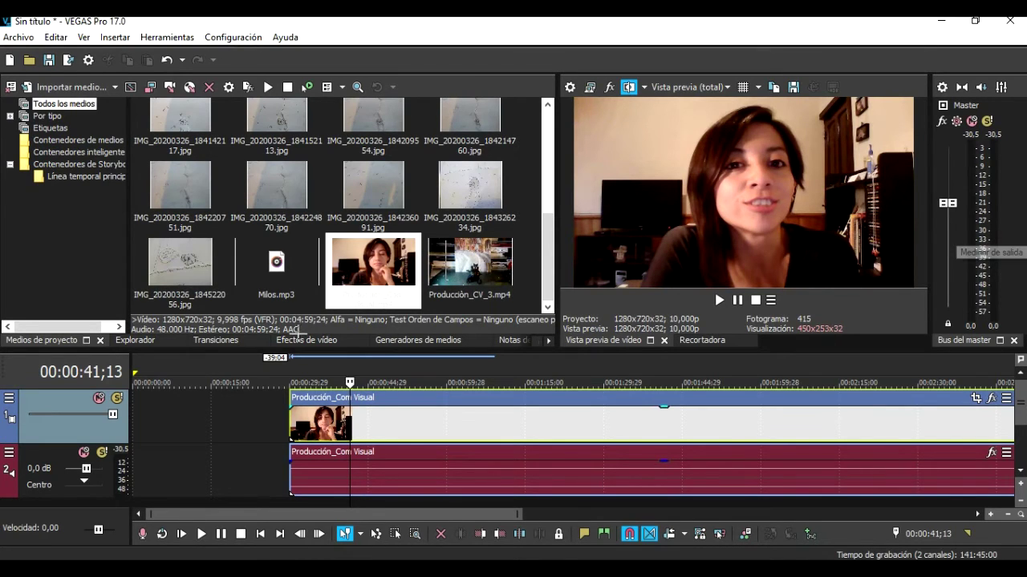
Raise the audio track's volume to 12,0 dB and play a few seconds to check the level.
{"action": "left_click", "coordinate": [88, 475]}
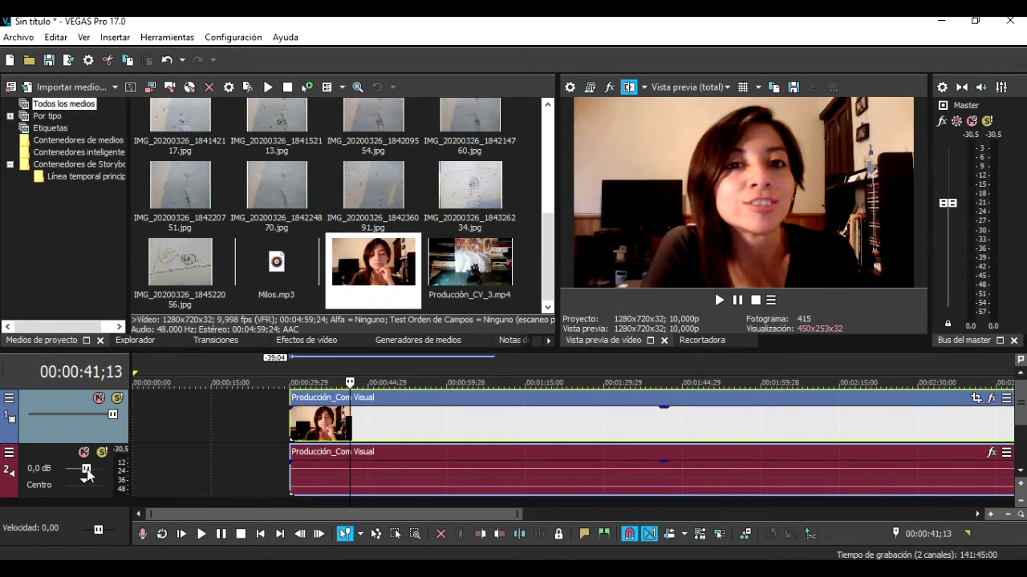
{"action": "left_click_drag", "start_coordinate": [96, 475], "coordinate": [109, 473]}
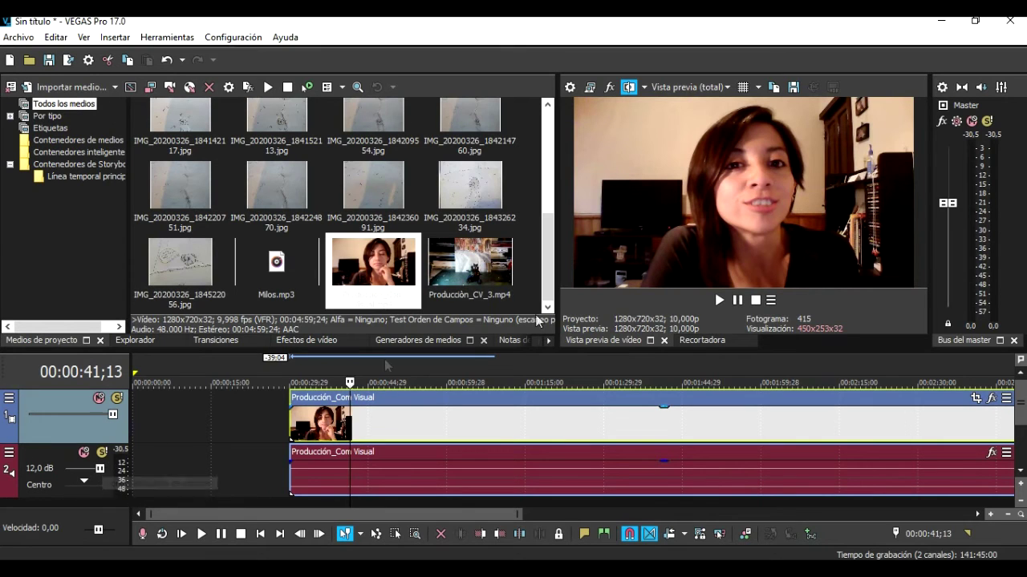
{"action": "left_click", "coordinate": [717, 302]}
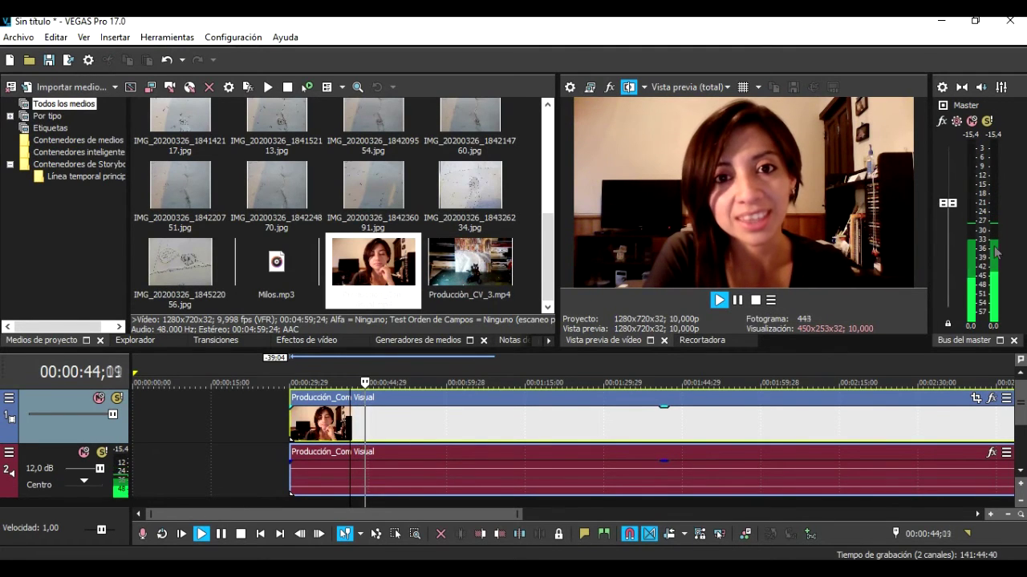
{"action": "key", "text": "Return"}
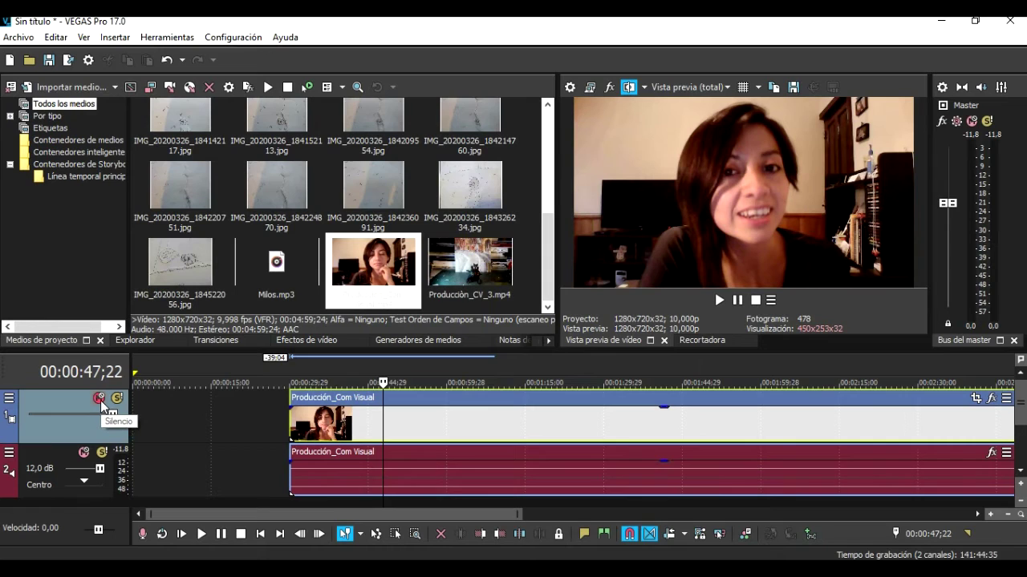
Mute and unmute the video track twice to compare its effect on the preview.
{"action": "left_click", "coordinate": [100, 400]}
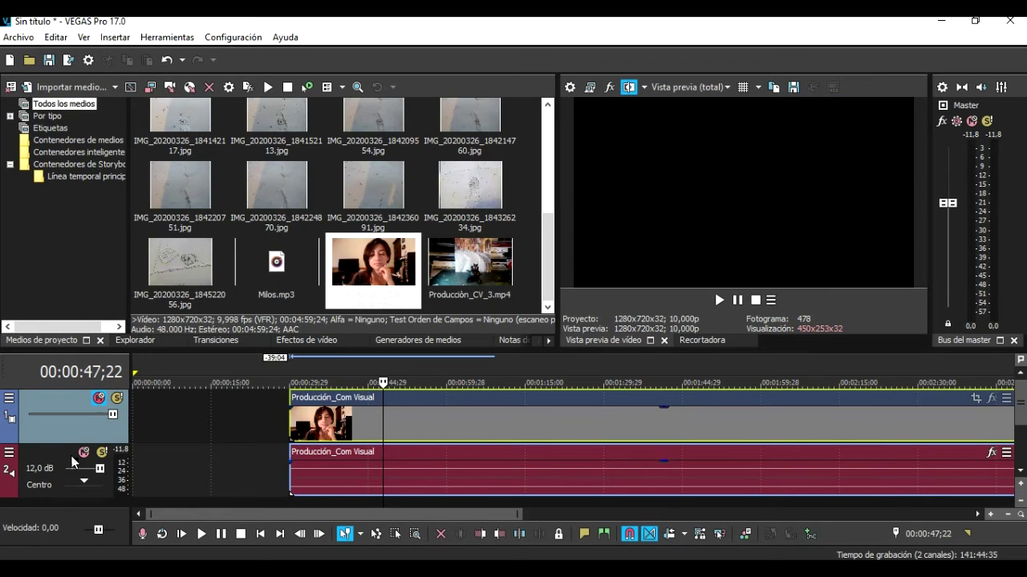
{"action": "left_click", "coordinate": [97, 398]}
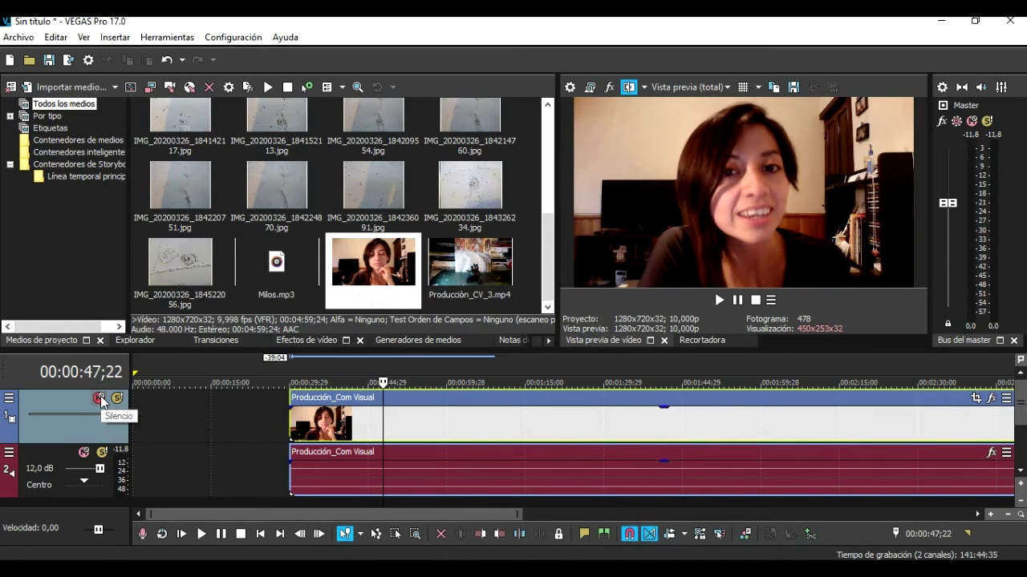
{"action": "left_click", "coordinate": [99, 399]}
{"action": "left_click", "coordinate": [99, 398]}
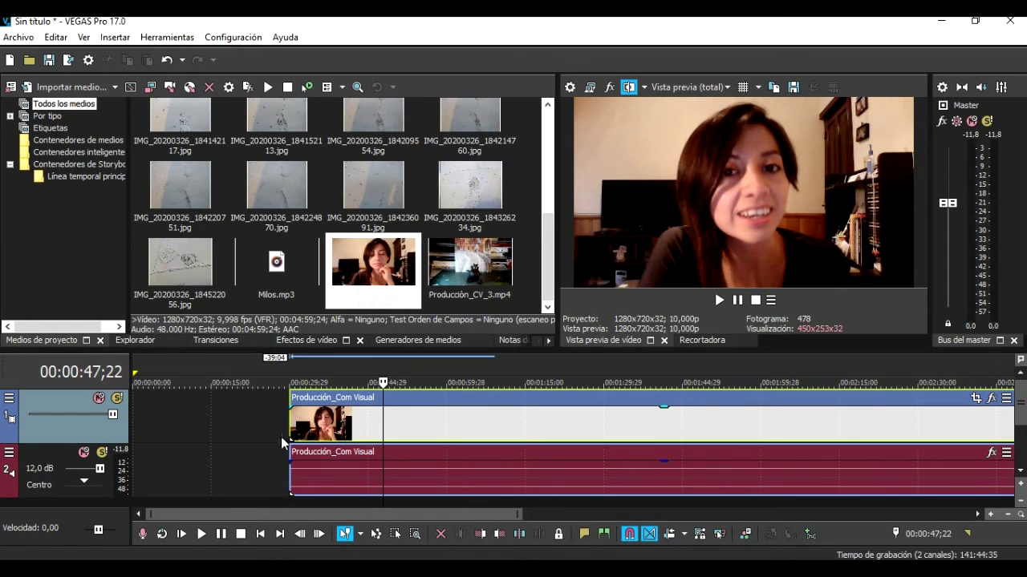
Move the Producción_Com Visual clip to start at about 00:00:24 and turn on the option to ignore event grouping.
{"action": "mouse_move", "coordinate": [459, 407]}
{"action": "left_mouse_down"}
{"action": "mouse_move", "coordinate": [321, 404]}
{"action": "mouse_move", "coordinate": [486, 406]}
{"action": "mouse_move", "coordinate": [252, 406]}
{"action": "mouse_move", "coordinate": [387, 399]}
{"action": "mouse_move", "coordinate": [370, 399]}
{"action": "mouse_move", "coordinate": [457, 409]}
{"action": "left_mouse_up"}
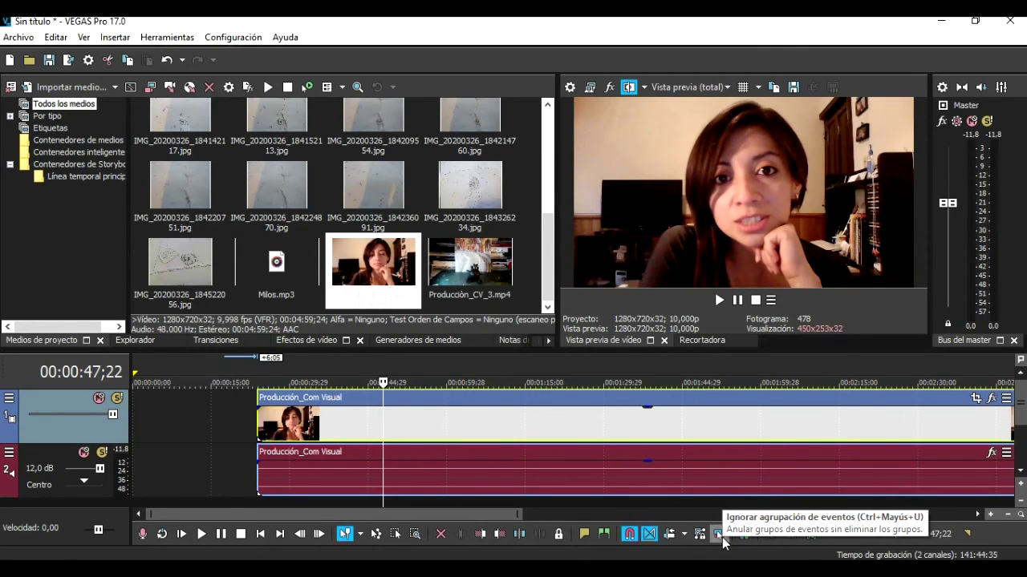
{"action": "left_click", "coordinate": [719, 535]}
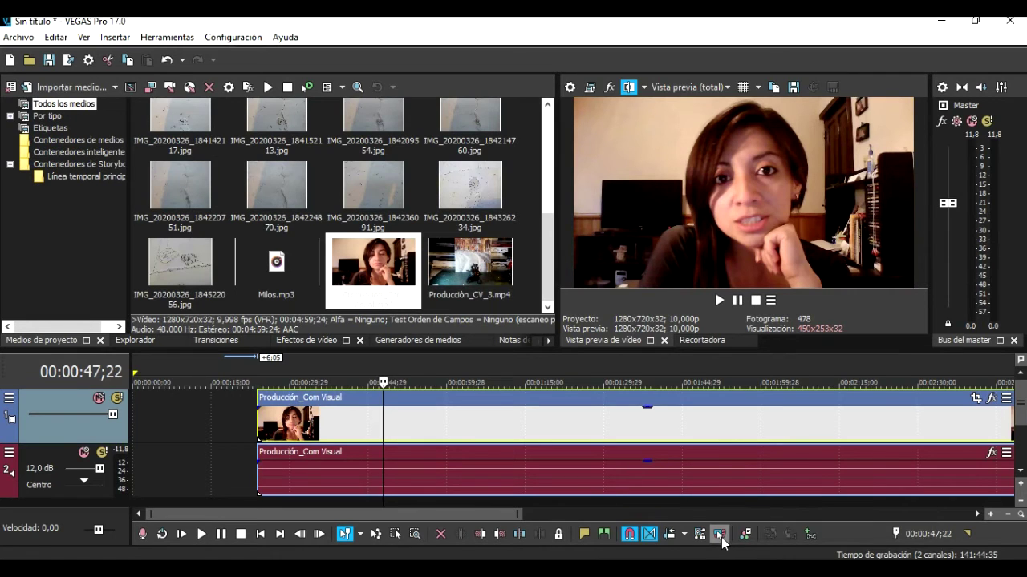
Select the Producción_Com Visual video and audio events separately and try moving each one independently.
{"action": "left_click", "coordinate": [401, 404]}
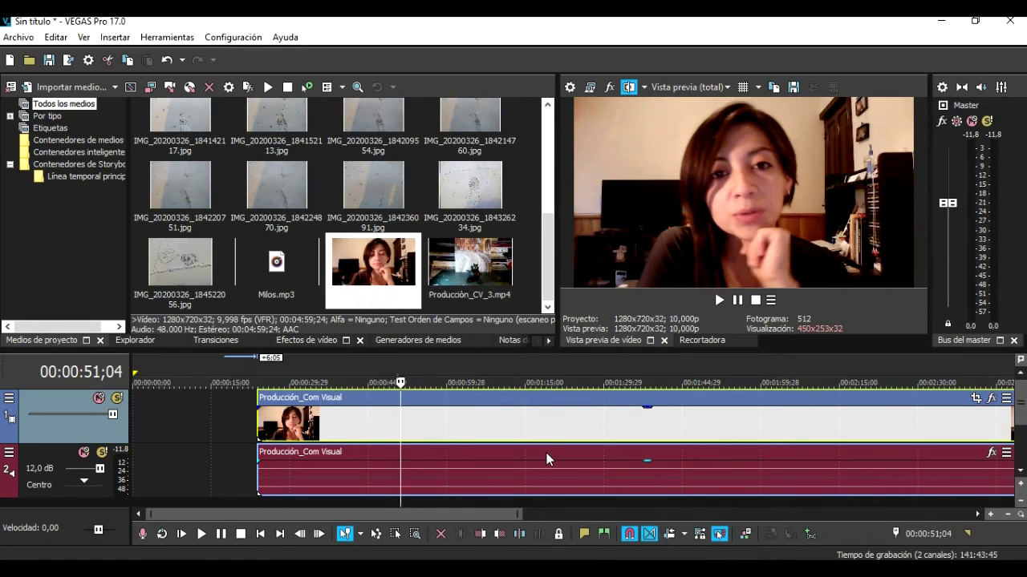
{"action": "left_click", "coordinate": [545, 456]}
{"action": "left_click", "coordinate": [444, 397]}
{"action": "left_click", "coordinate": [432, 454]}
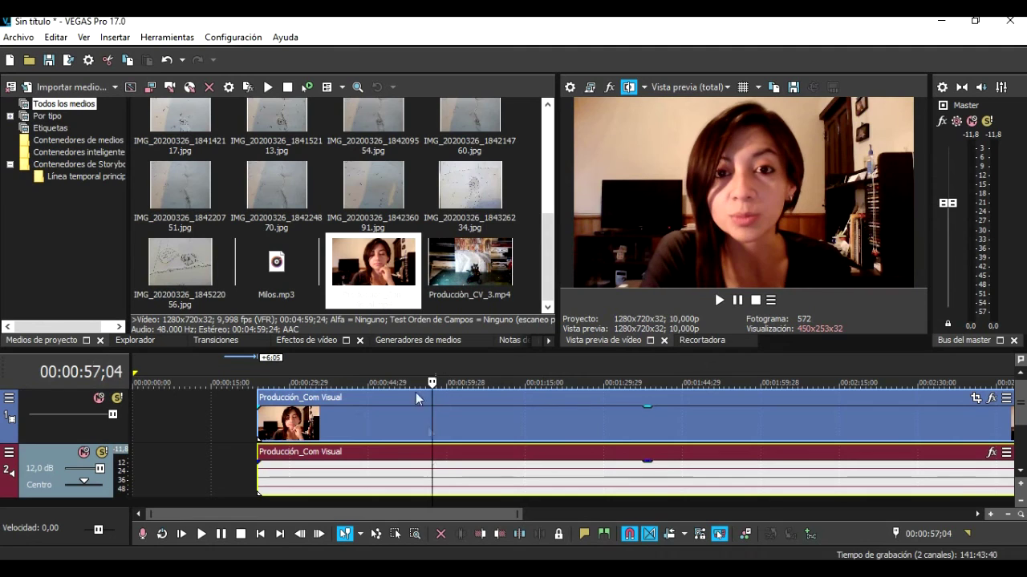
{"action": "left_click_drag", "start_coordinate": [376, 466], "coordinate": [357, 455]}
{"action": "left_click", "coordinate": [367, 397]}
{"action": "mouse_move", "coordinate": [389, 396]}
{"action": "left_mouse_down"}
{"action": "mouse_move", "coordinate": [322, 398]}
{"action": "mouse_move", "coordinate": [407, 400]}
{"action": "left_mouse_up"}
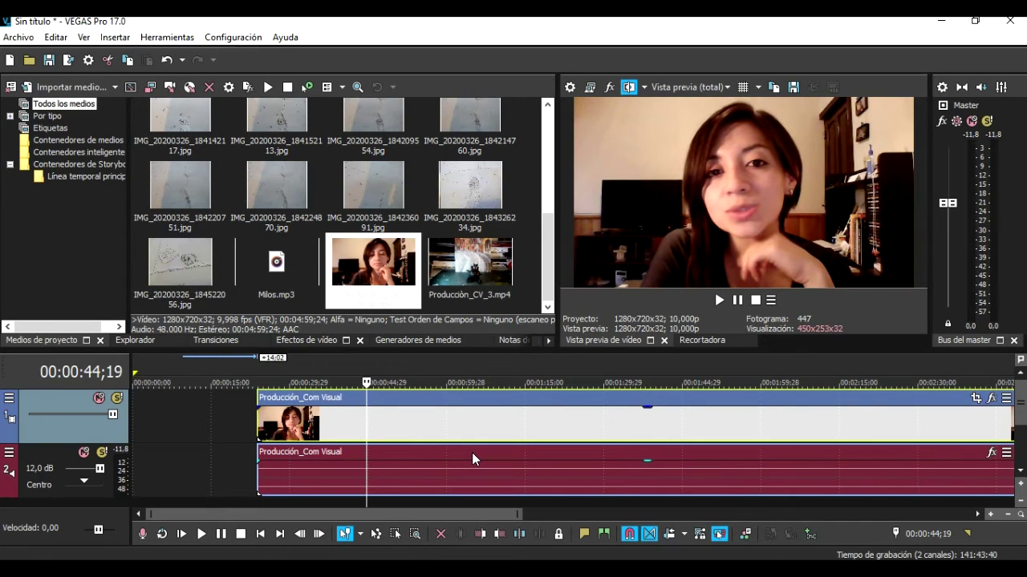
Delete the Producción_Com Visual audio event, keeping its video event on the timeline.
{"action": "left_click", "coordinate": [471, 453]}
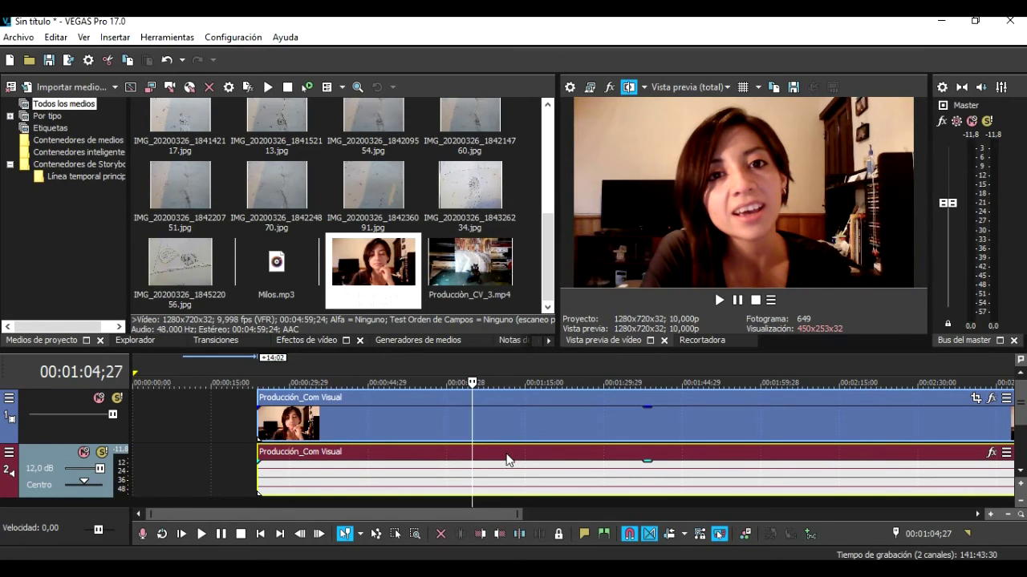
{"action": "key", "text": "Delete"}
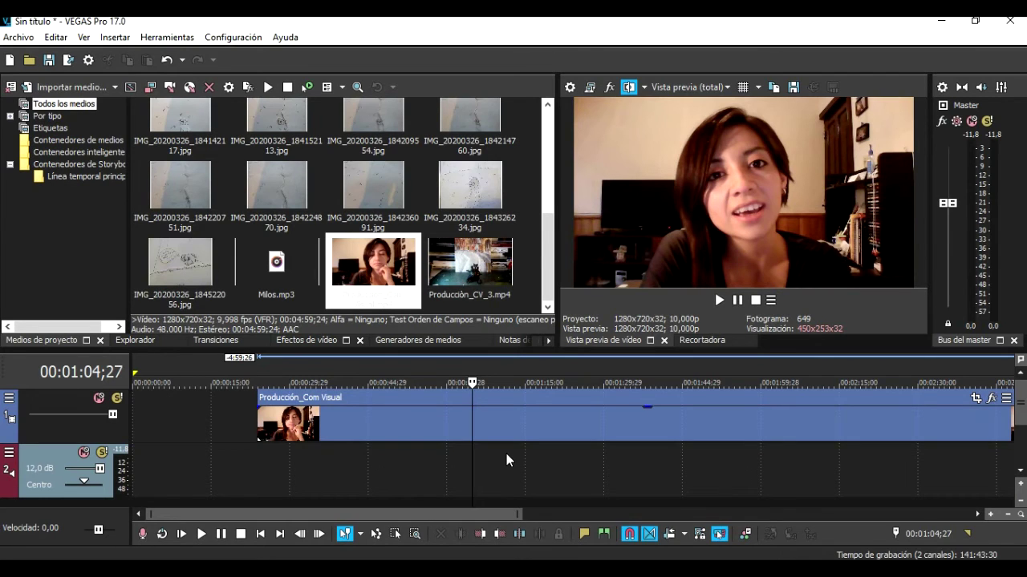
{"action": "left_click", "coordinate": [442, 405]}
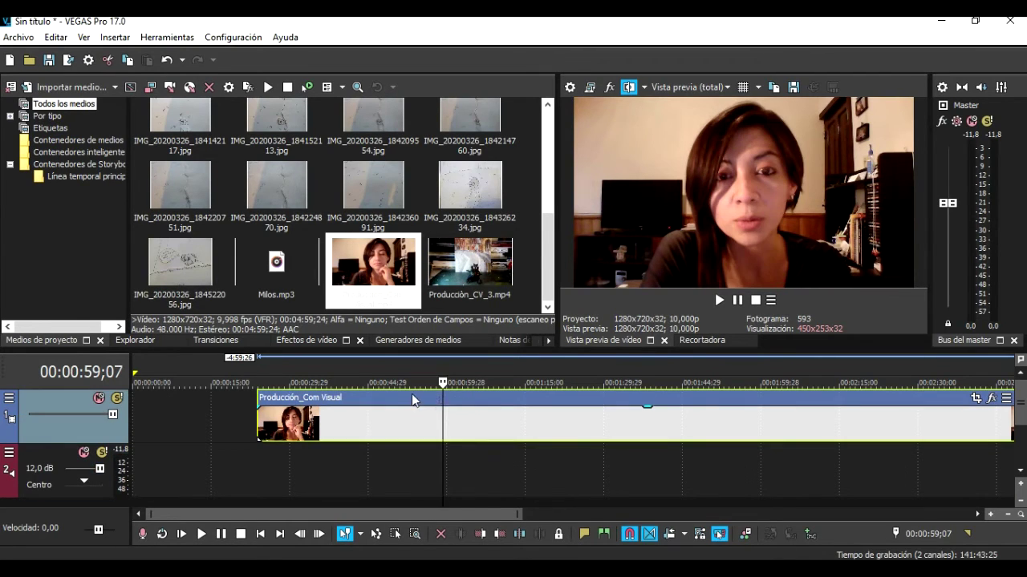
Turn off ignoring event grouping and move the Producción_Com Visual video to start at about 00:00:30.
{"action": "left_click", "coordinate": [390, 403]}
{"action": "left_click", "coordinate": [495, 402]}
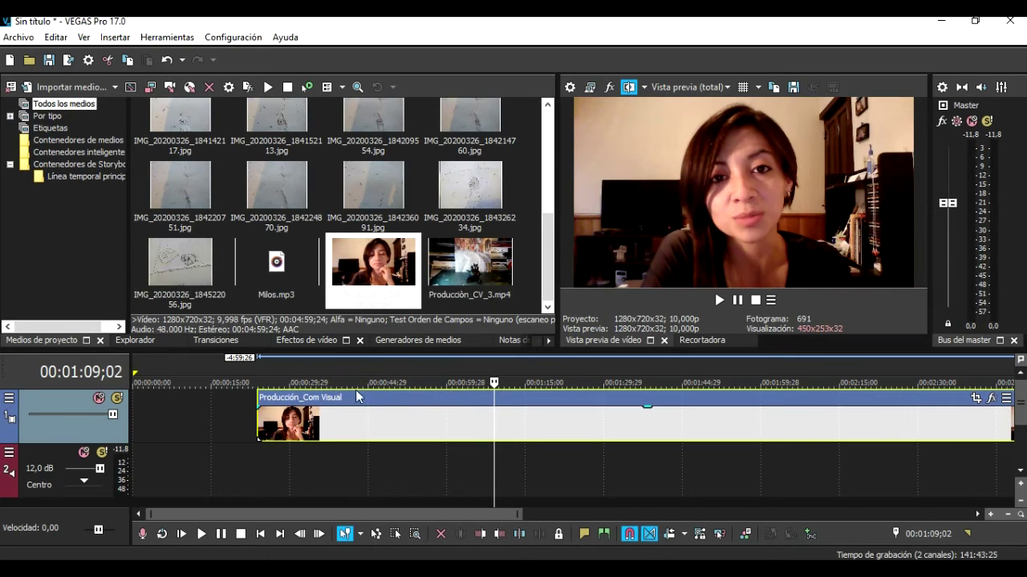
{"action": "left_click_drag", "start_coordinate": [373, 399], "coordinate": [405, 401]}
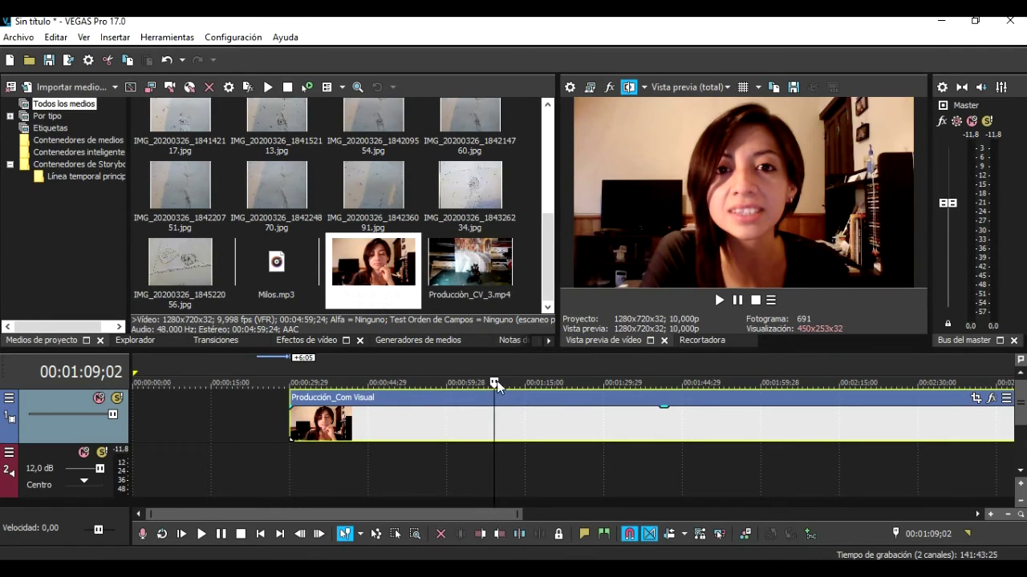
Split the Producción_Com Visual video event at 00:01:00;03.
{"action": "left_click", "coordinate": [991, 515]}
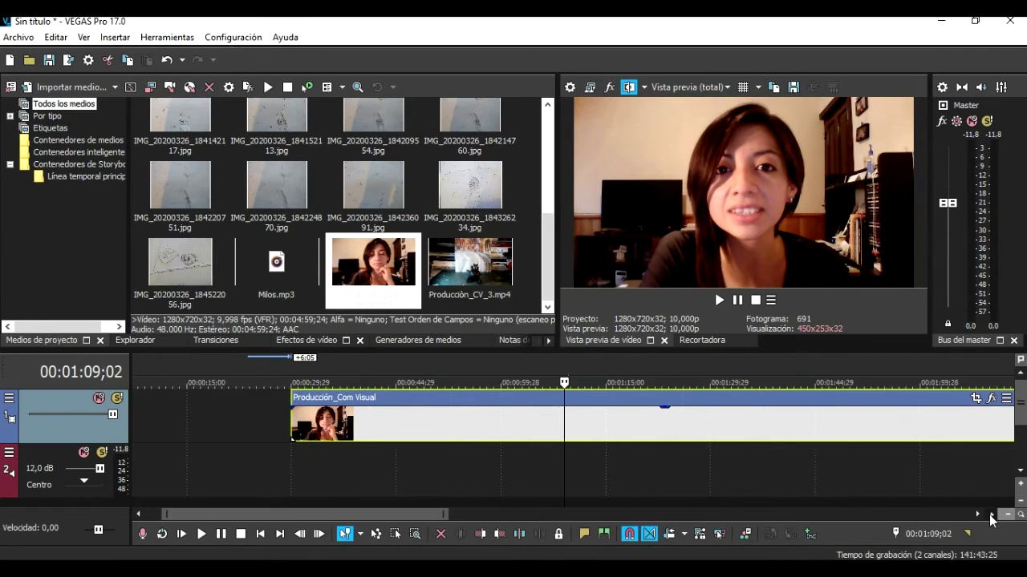
{"action": "left_click", "coordinate": [990, 515]}
{"action": "left_click", "coordinate": [990, 515]}
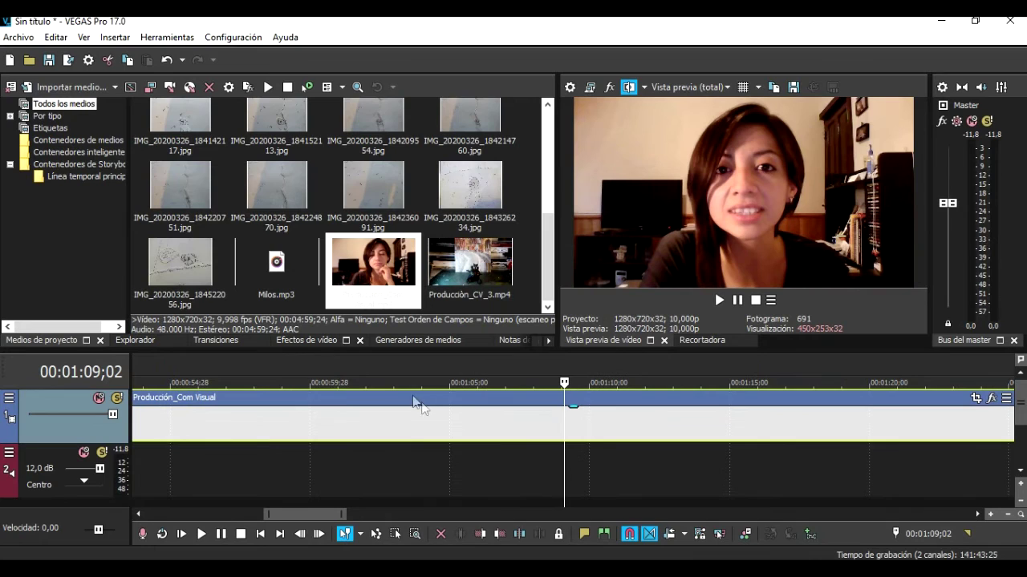
{"action": "left_click", "coordinate": [389, 397]}
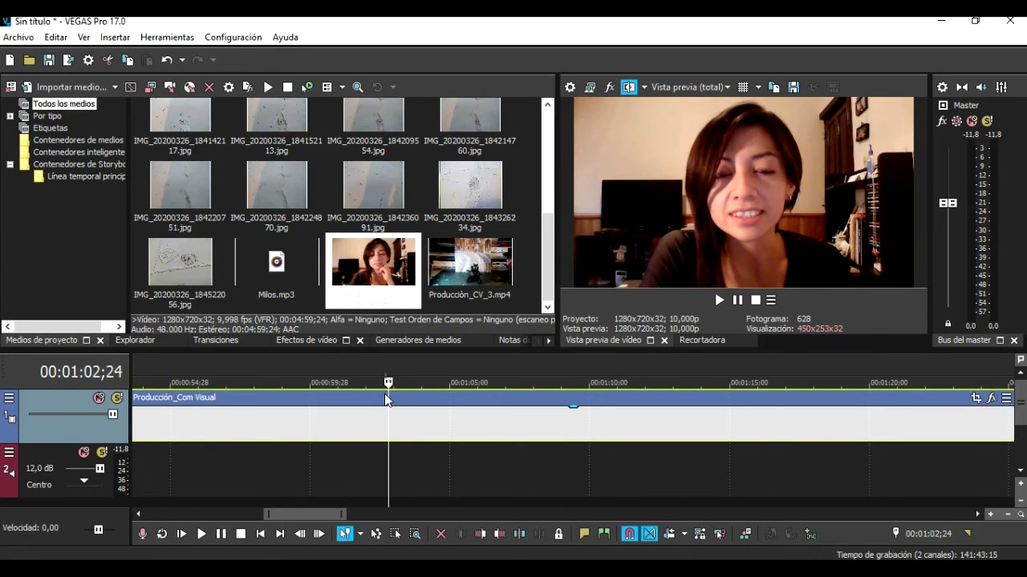
{"action": "left_click", "coordinate": [313, 399]}
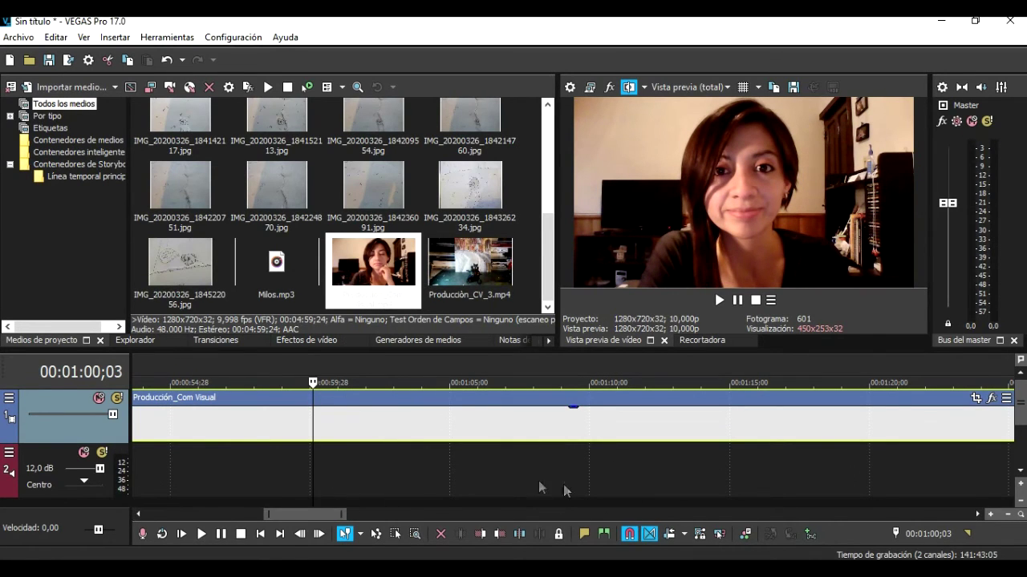
{"action": "left_click", "coordinate": [519, 533]}
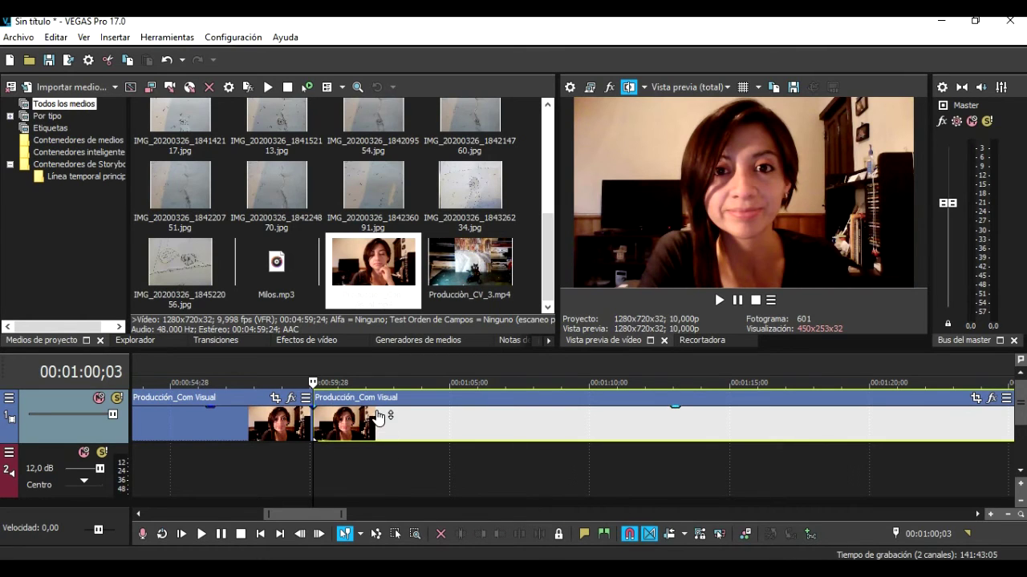
Delete the part of the Producción_Com Visual video that follows the split.
{"action": "left_click", "coordinate": [1005, 514]}
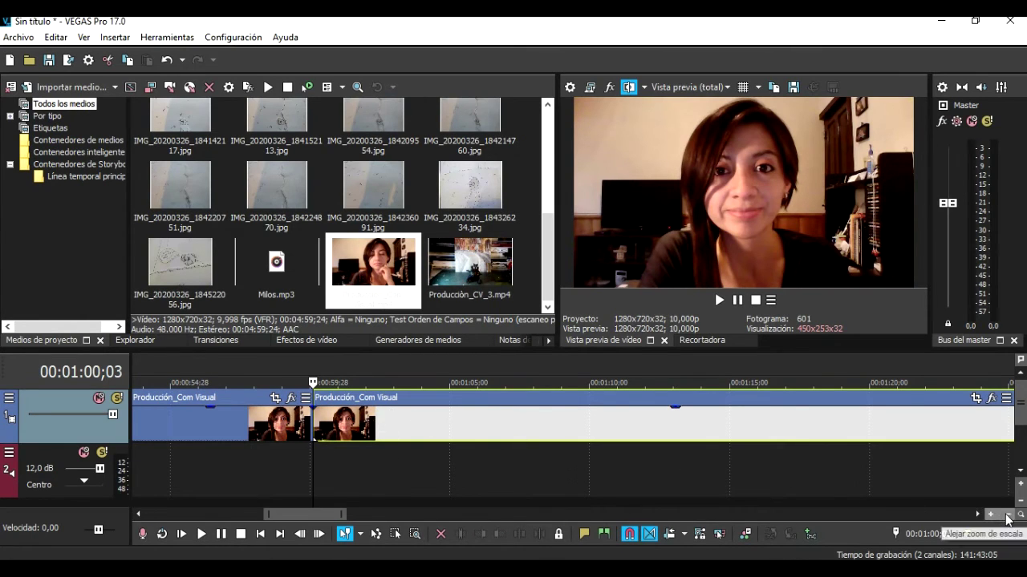
{"action": "left_click", "coordinate": [475, 395]}
{"action": "left_click", "coordinate": [603, 397]}
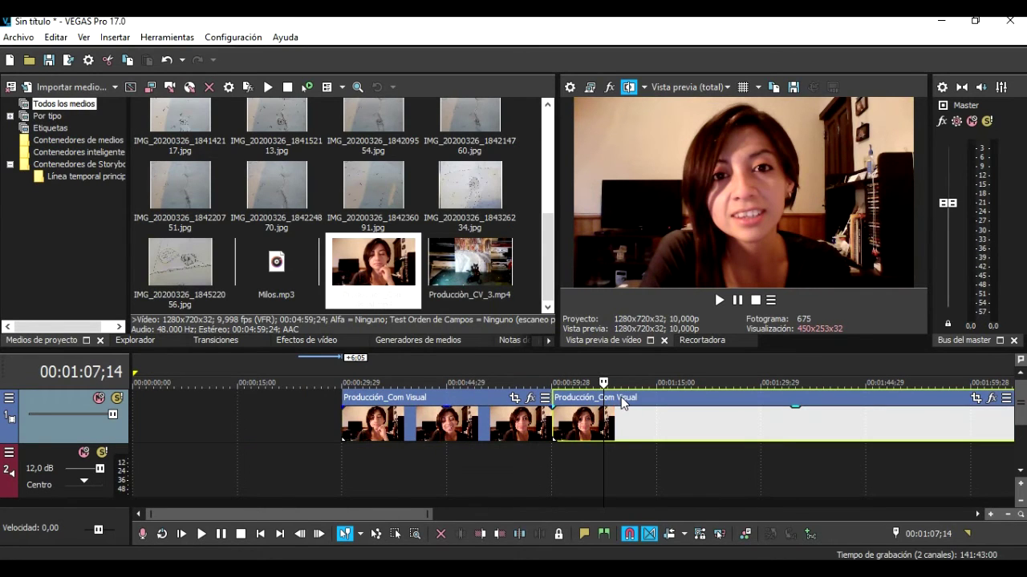
{"action": "key", "text": "Delete"}
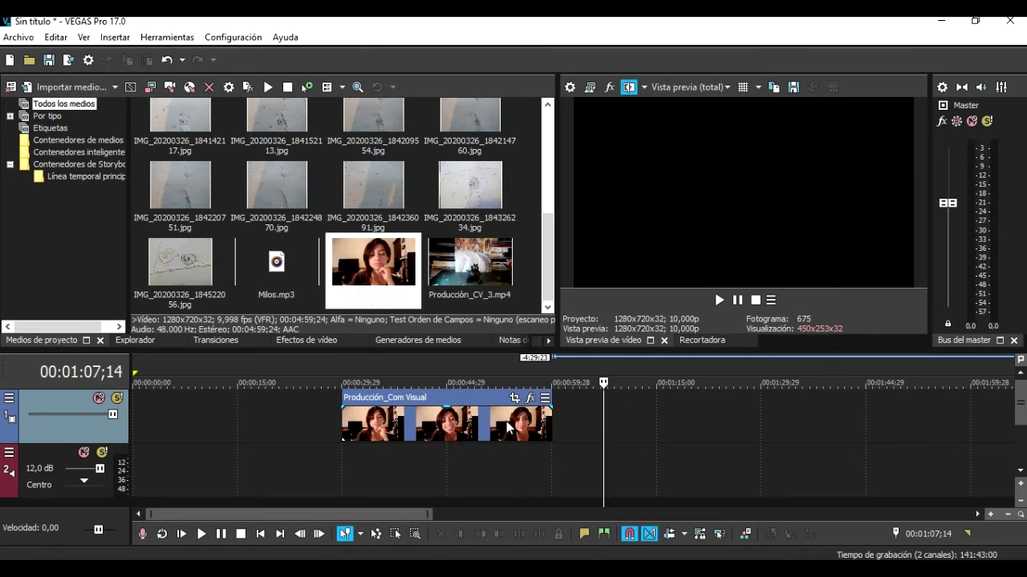
Play a couple of seconds near the end of the remaining Producción_Com Visual clip and pause.
{"action": "left_click", "coordinate": [506, 428]}
{"action": "left_click", "coordinate": [718, 300]}
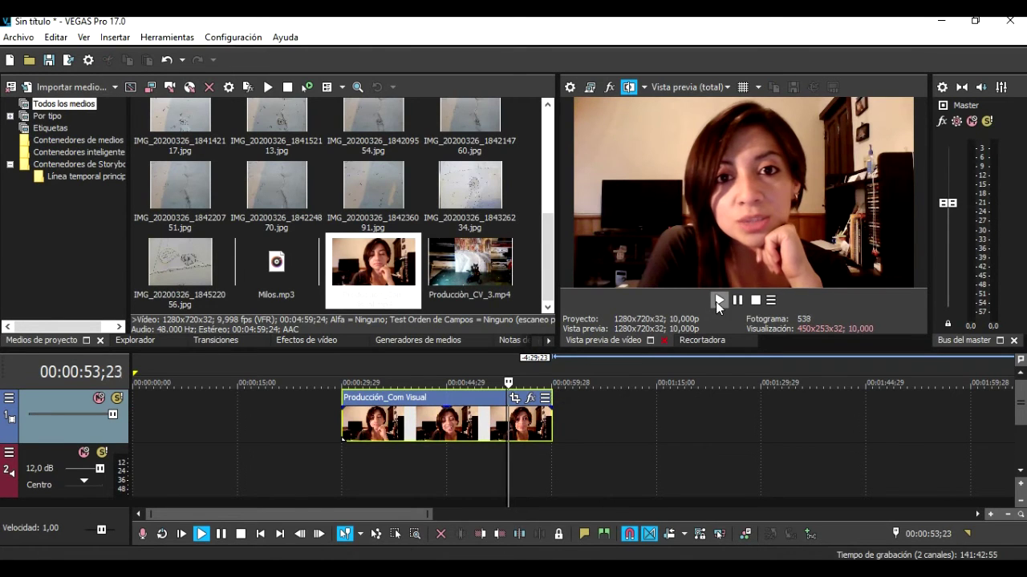
{"action": "left_click", "coordinate": [718, 300]}
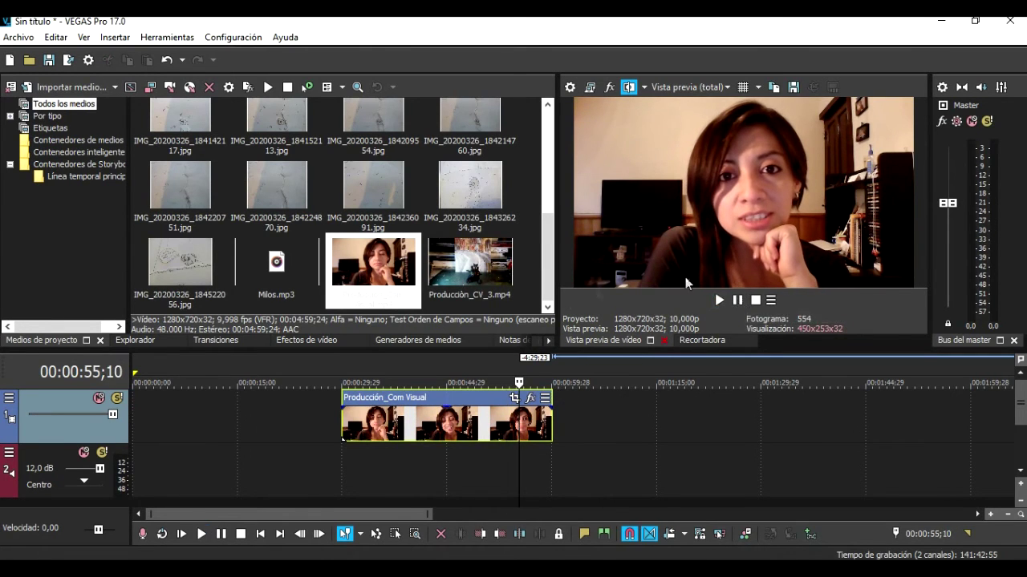
Place Producción_CV_3.mp4 directly after the Producción_Com Visual clip, play across the join and pause at 00:01:02;09.
{"action": "left_click_drag", "start_coordinate": [461, 295], "coordinate": [563, 399]}
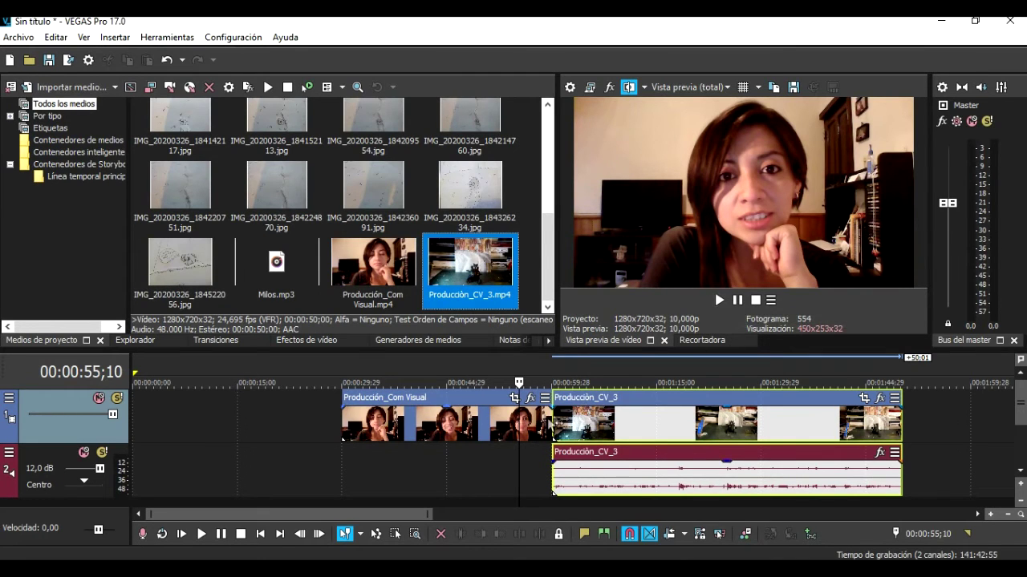
{"action": "left_click", "coordinate": [718, 301]}
{"action": "left_click", "coordinate": [718, 300]}
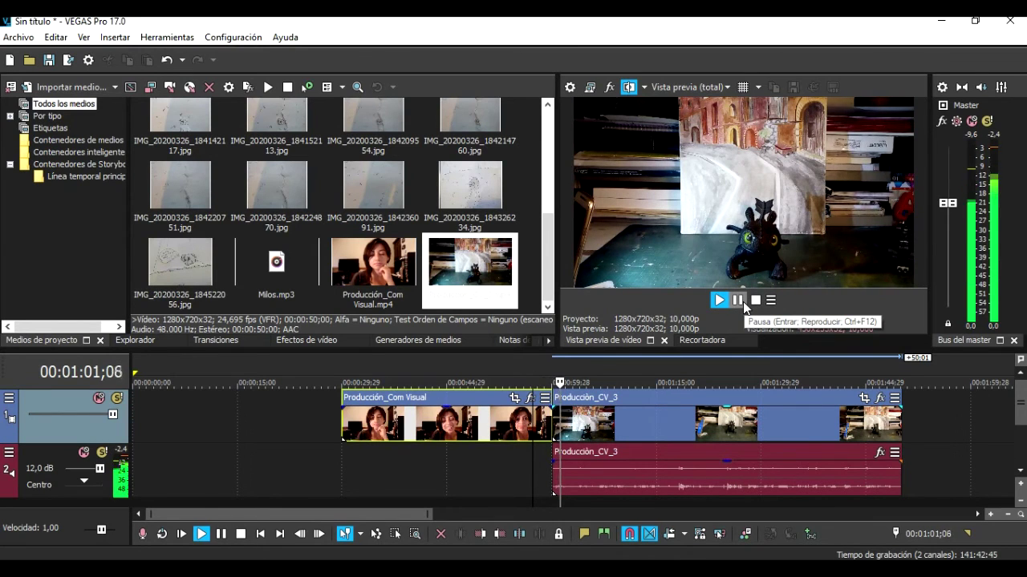
{"action": "left_click", "coordinate": [739, 302]}
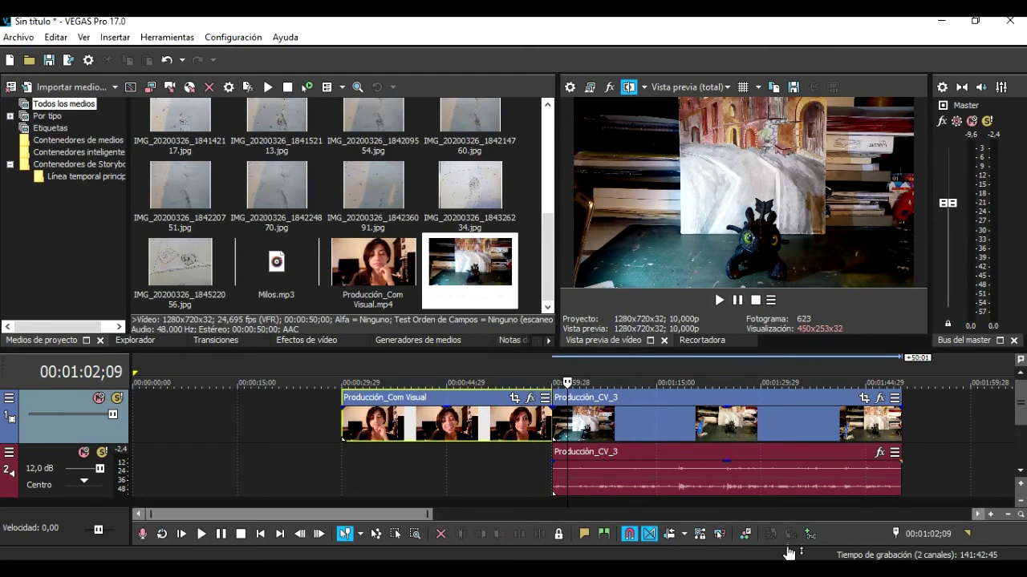
Turn on ignoring event grouping and delete only the audio event of Producción_CV_3.
{"action": "left_click", "coordinate": [718, 535]}
{"action": "left_click", "coordinate": [744, 451]}
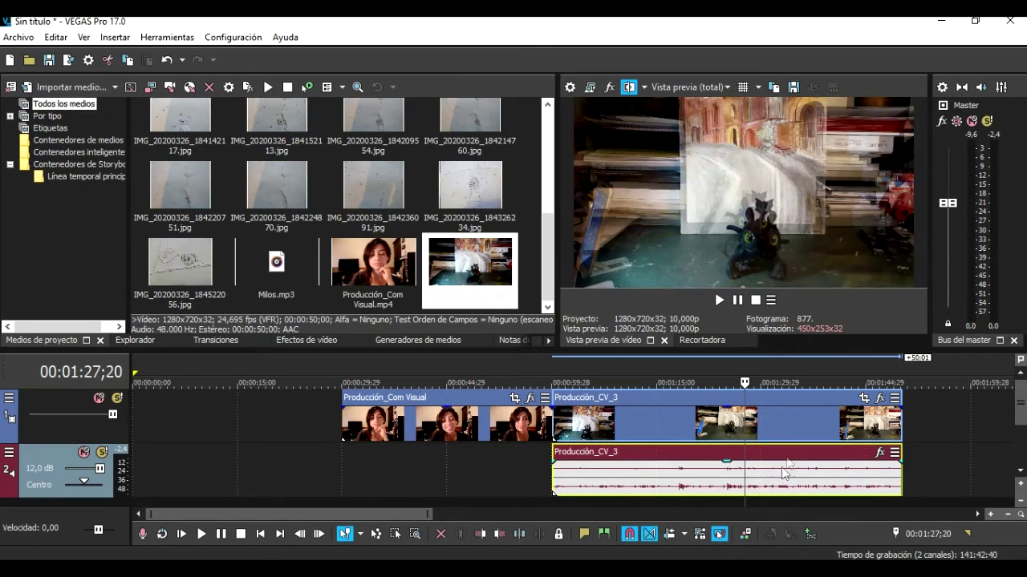
{"action": "key", "text": "Delete"}
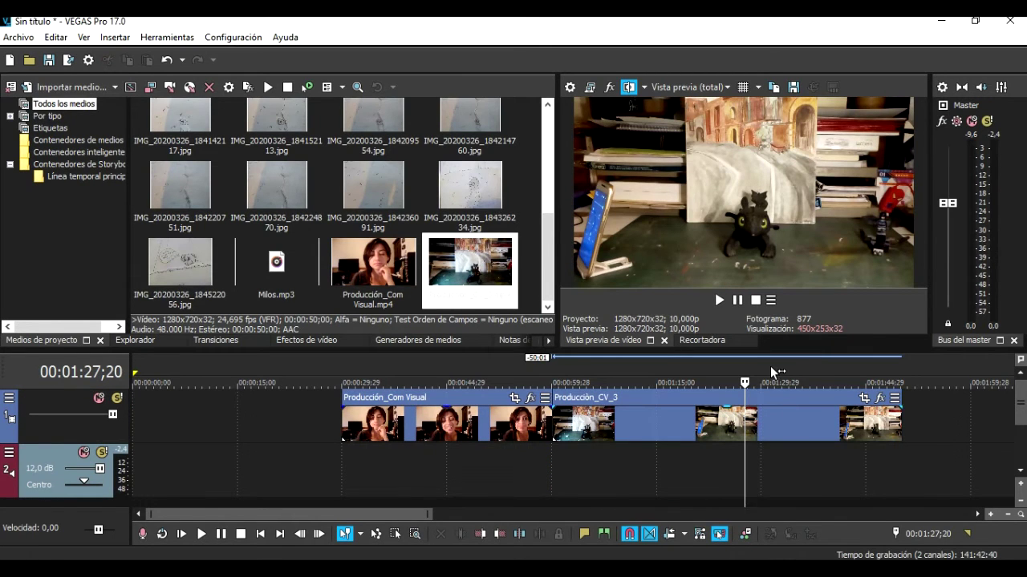
Enlarge the track height slightly and trim the end of the Producción_CV_3 clip by one frame.
{"action": "left_click", "coordinate": [789, 421]}
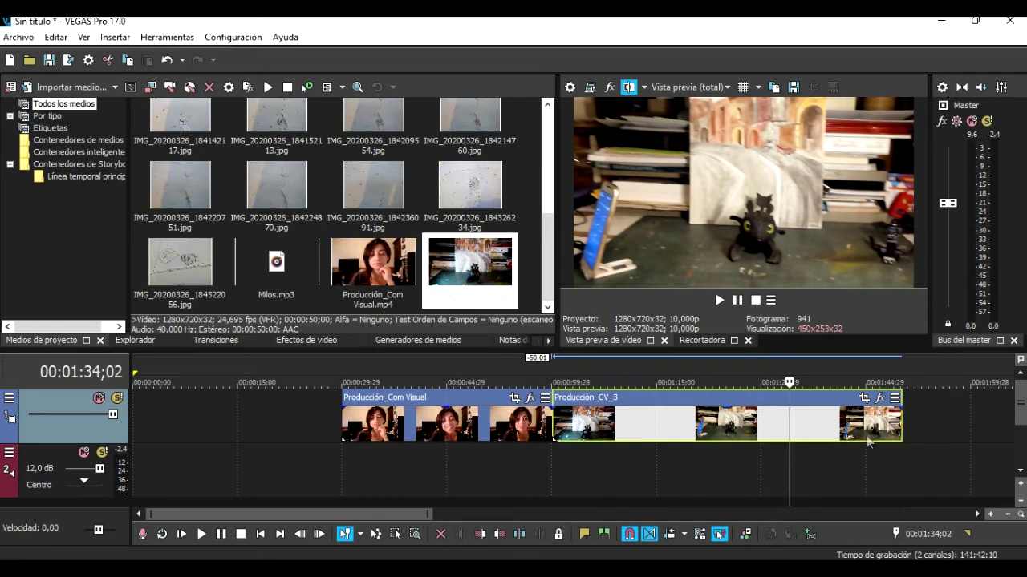
{"action": "scroll", "coordinate": [1009, 471], "scroll_direction": "up", "scroll_amount": 1}
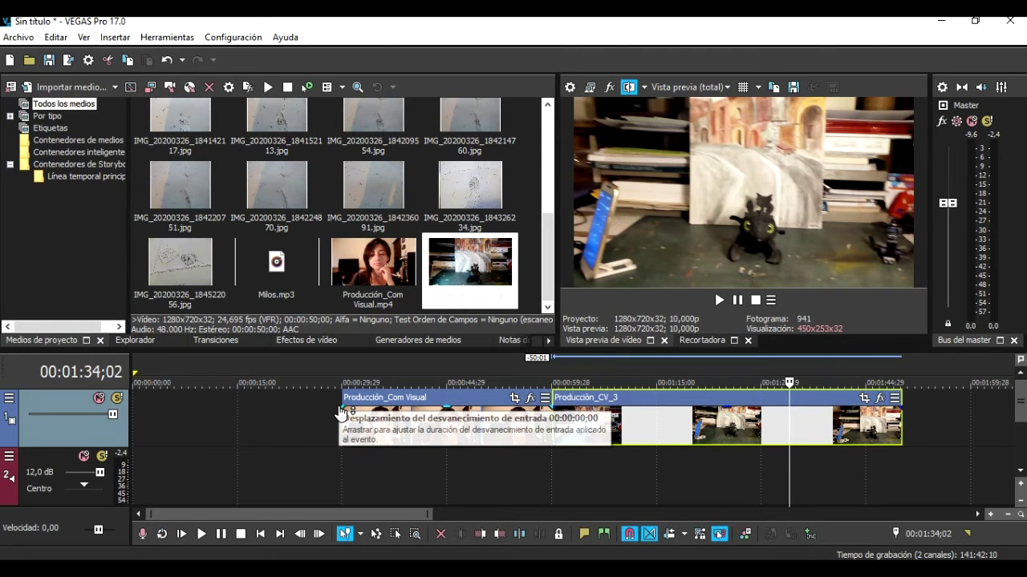
{"action": "left_click", "coordinate": [650, 534]}
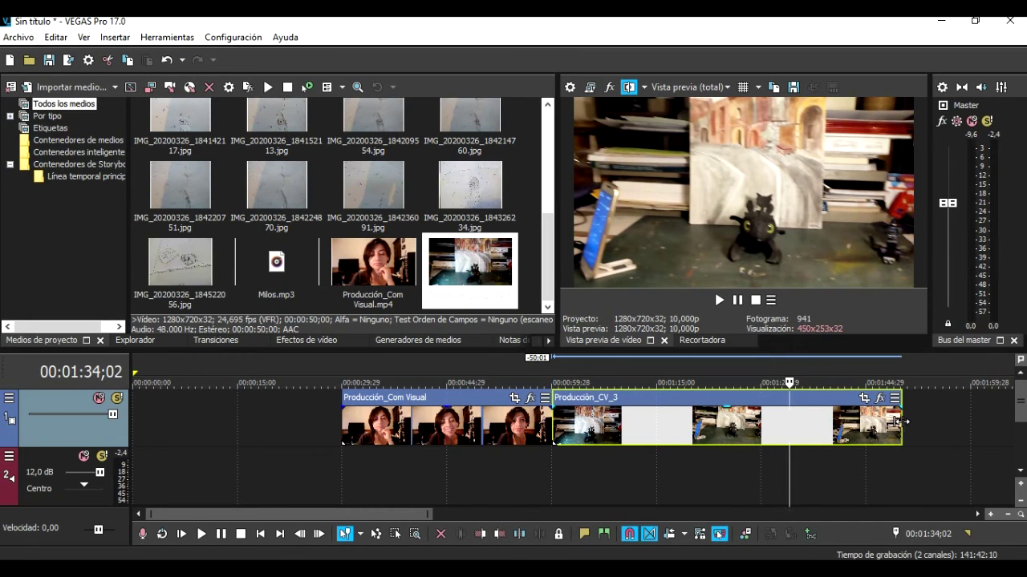
{"action": "mouse_move", "coordinate": [898, 420]}
{"action": "left_mouse_down"}
{"action": "mouse_move", "coordinate": [864, 423]}
{"action": "mouse_move", "coordinate": [900, 422]}
{"action": "left_mouse_up"}
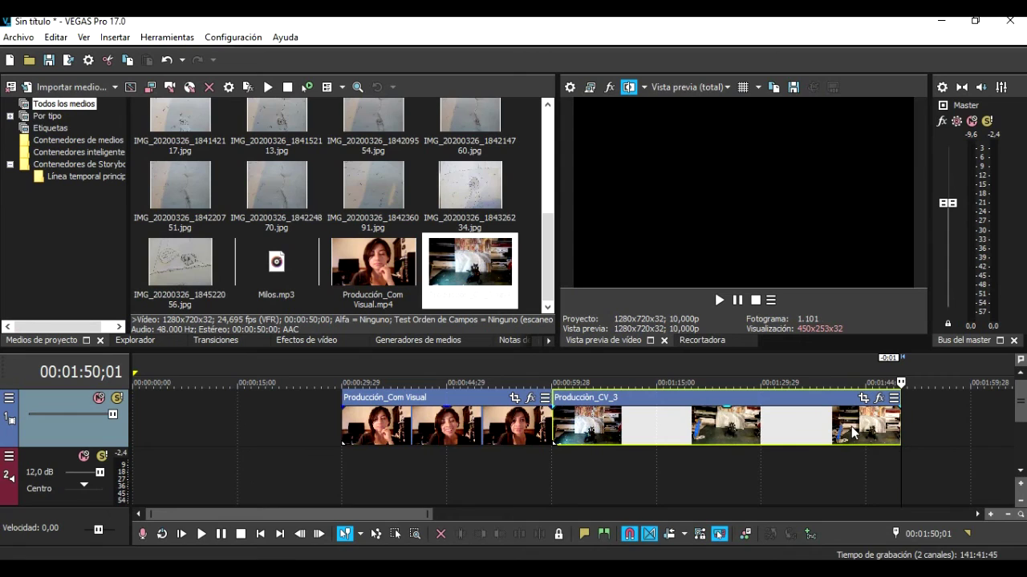
Add a fade-out of about 7 seconds to the end of Producción_CV_3 and play it from 00:01:48;22.
{"action": "left_click", "coordinate": [892, 412]}
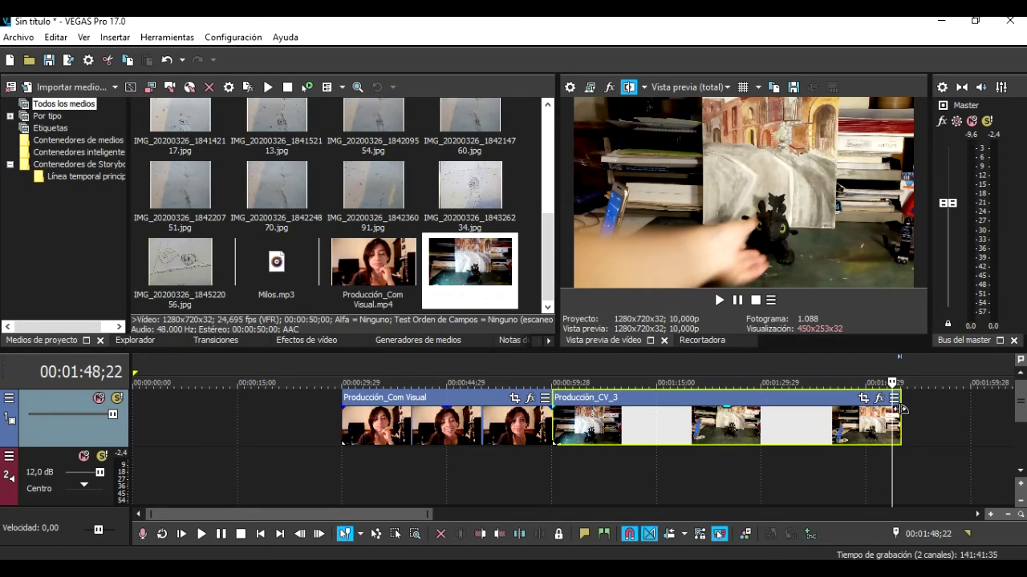
{"action": "left_click_drag", "start_coordinate": [902, 409], "coordinate": [850, 412]}
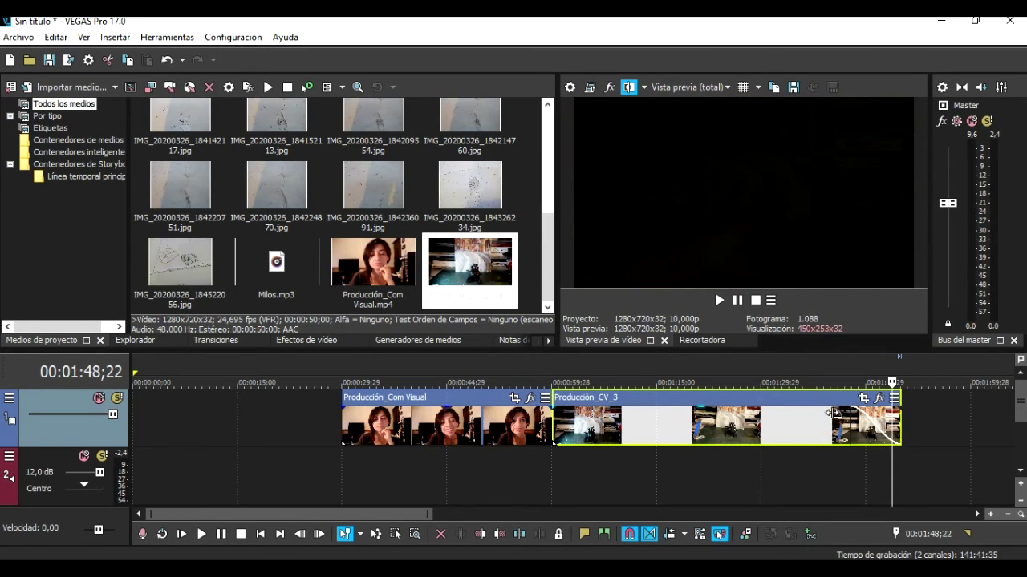
{"action": "left_click", "coordinate": [722, 300]}
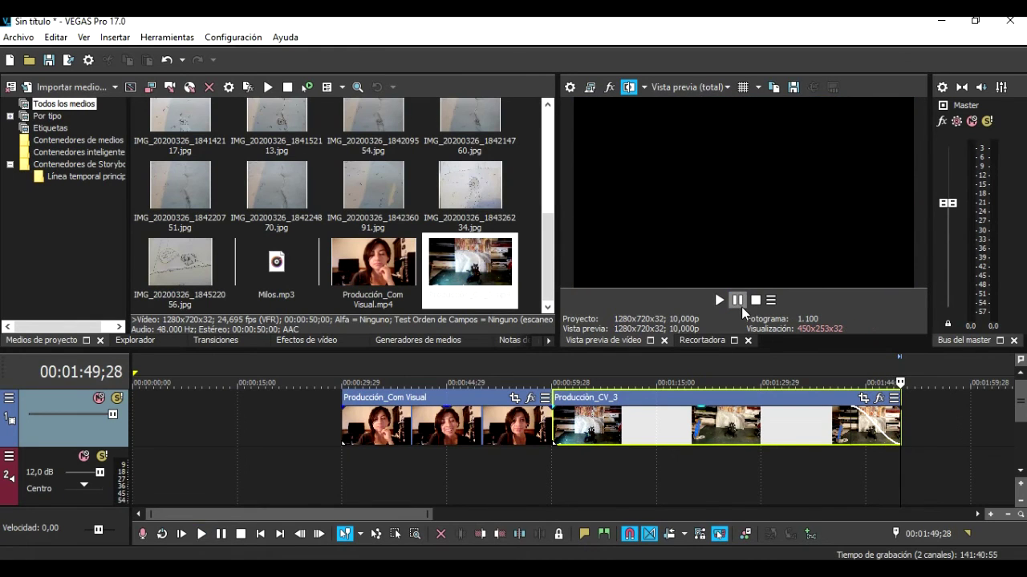
Add a fade-in of about 6 seconds to Producción_CV_3, play across the join from 00:00:57;16 and stop.
{"action": "left_click_drag", "start_coordinate": [550, 403], "coordinate": [595, 406]}
{"action": "left_click", "coordinate": [559, 424]}
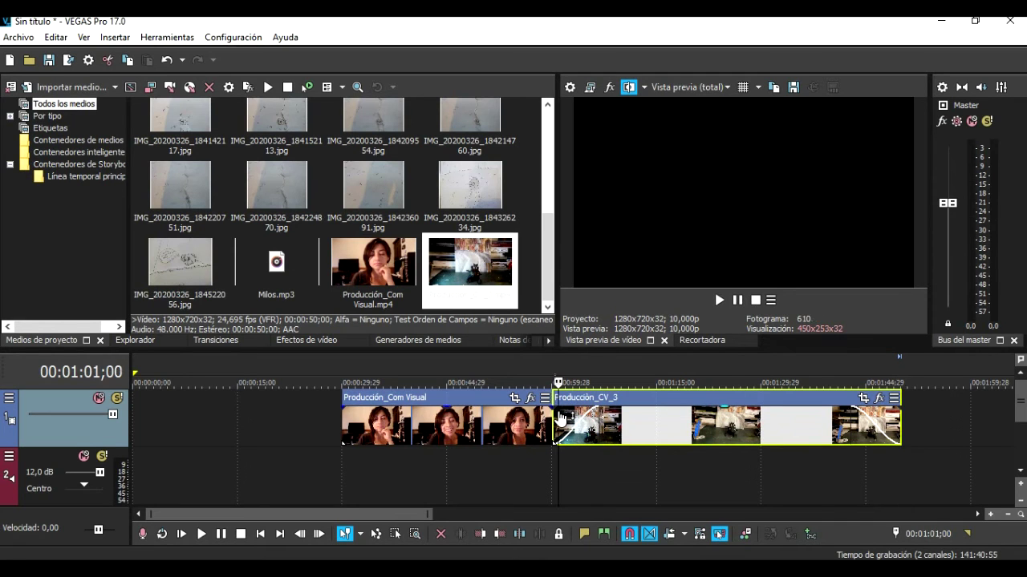
{"action": "left_click", "coordinate": [536, 424]}
{"action": "left_click", "coordinate": [718, 301]}
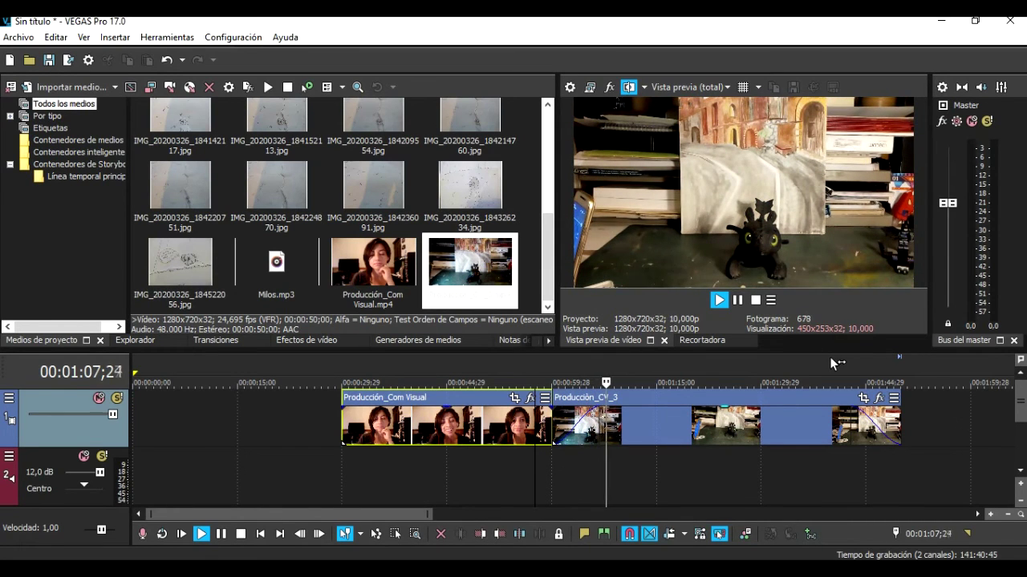
{"action": "left_click", "coordinate": [754, 300]}
Remove both fades from the Producción_CV_3 clip and activate the time stretch/compress tool (Herramienta de extensión/compresión de tiempo).
{"action": "left_click", "coordinate": [892, 429]}
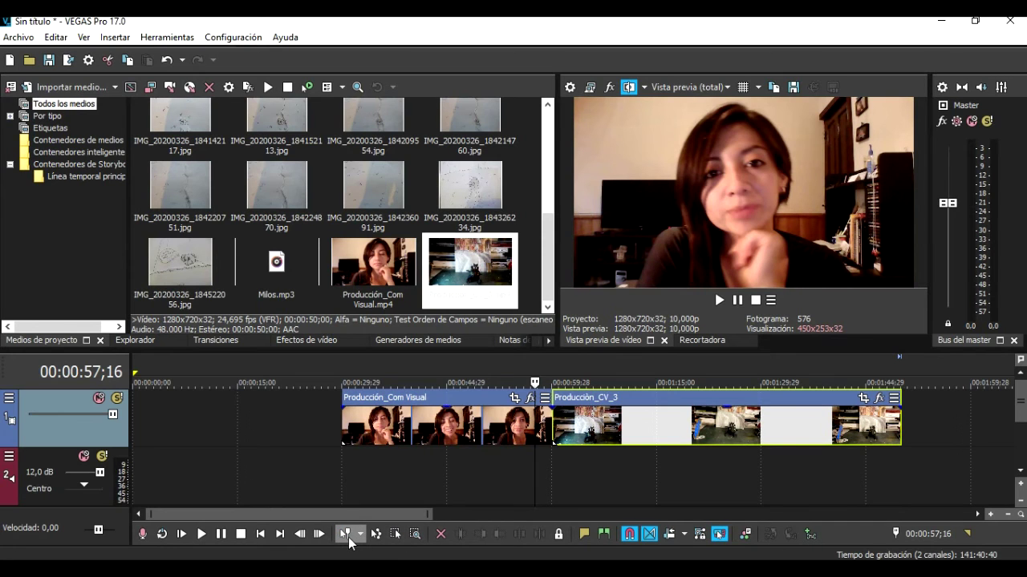
{"action": "left_click", "coordinate": [360, 535]}
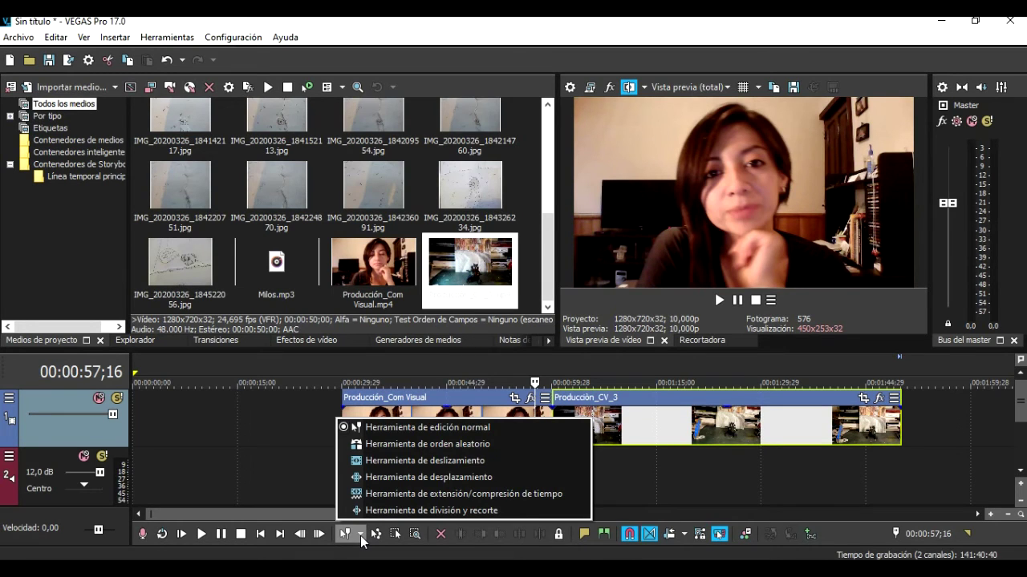
{"action": "left_click", "coordinate": [370, 494]}
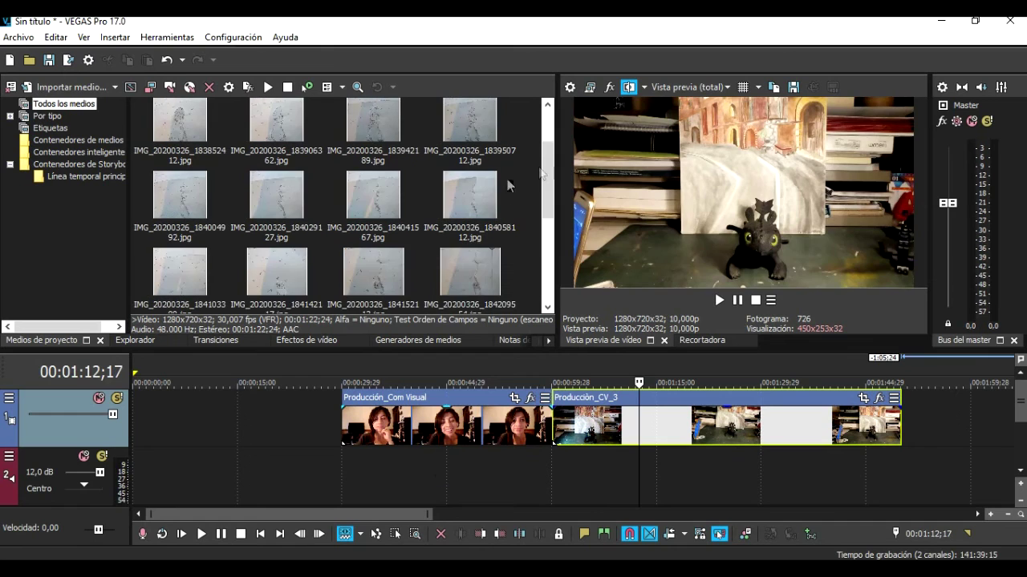
Place Producción_CV_6_1.mp4 with its audio directly after the Producción_CV_3 clip on the timeline.
{"action": "left_click", "coordinate": [272, 280]}
{"action": "left_click_drag", "start_coordinate": [264, 312], "coordinate": [908, 421]}
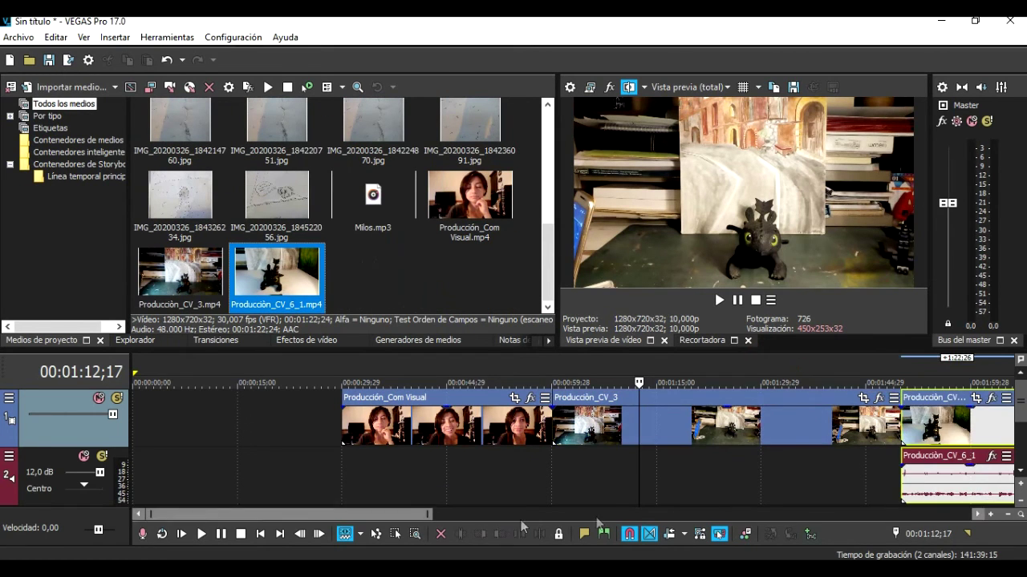
{"action": "left_click_drag", "start_coordinate": [426, 514], "coordinate": [648, 533]}
{"action": "left_click", "coordinate": [648, 533]}
Play the Producción_CV_6_1 clip from 00:02:24;08 and pause it.
{"action": "left_click", "coordinate": [597, 467]}
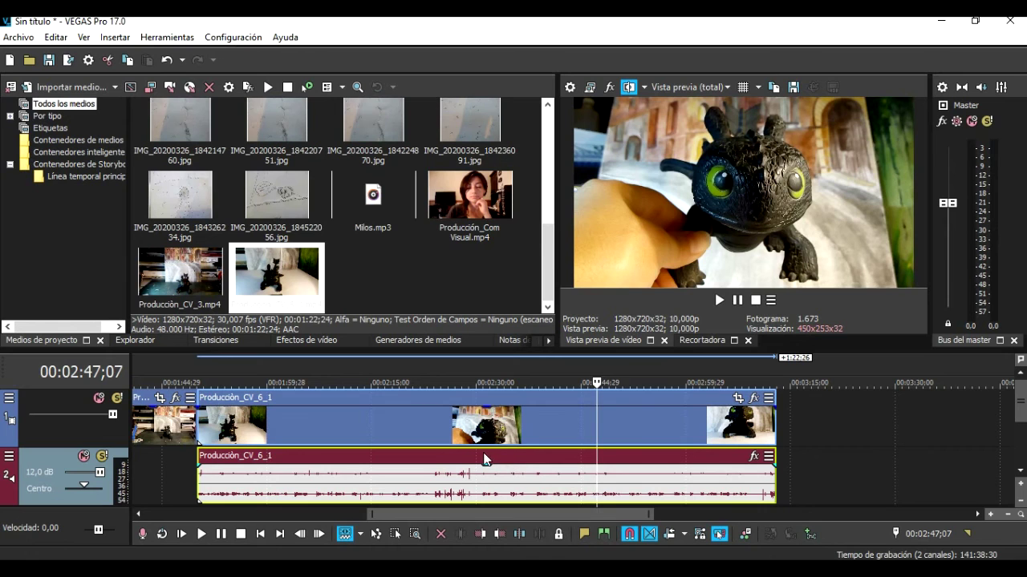
{"action": "left_click", "coordinate": [435, 459]}
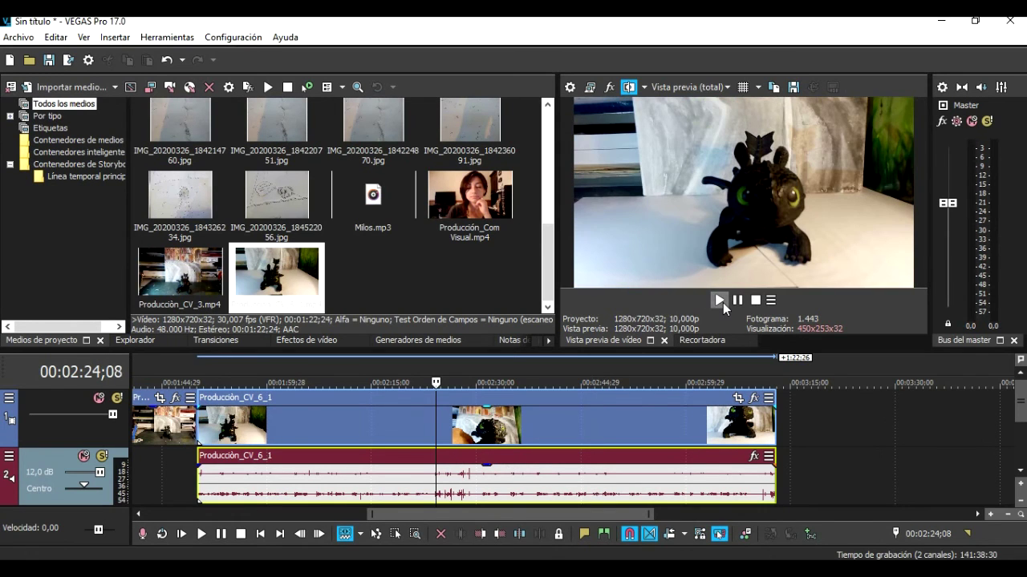
{"action": "left_click", "coordinate": [720, 300]}
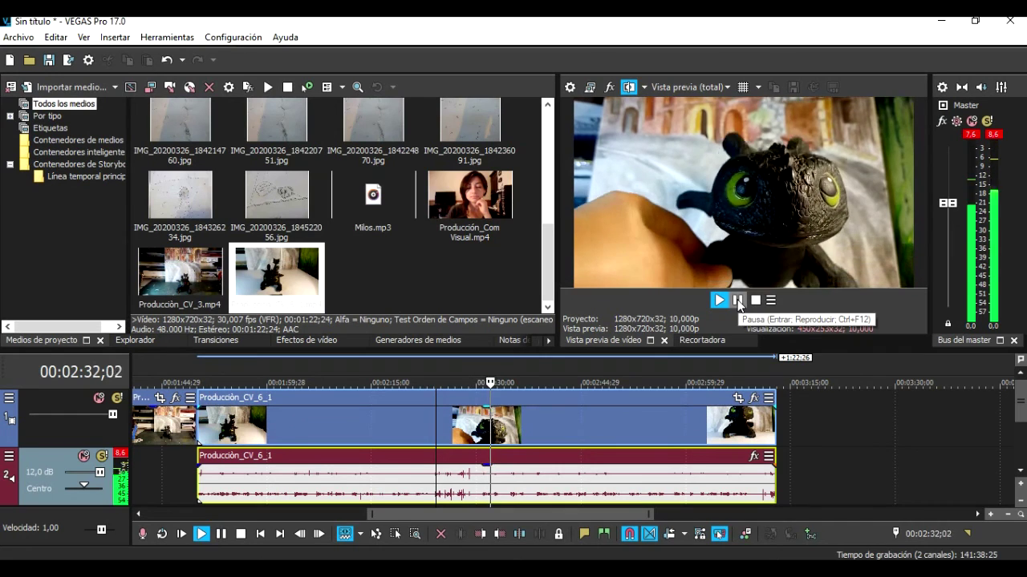
{"action": "left_click", "coordinate": [738, 301]}
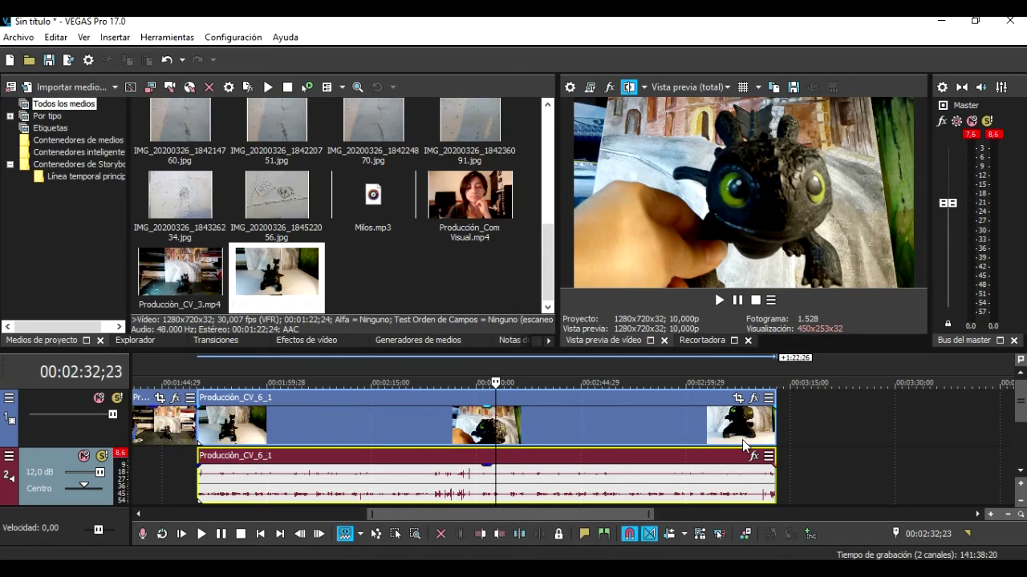
Time-compress Producción_CV_6_1 together with its audio to 400 % and play it from 00:01:54;07.
{"action": "left_click", "coordinate": [344, 533]}
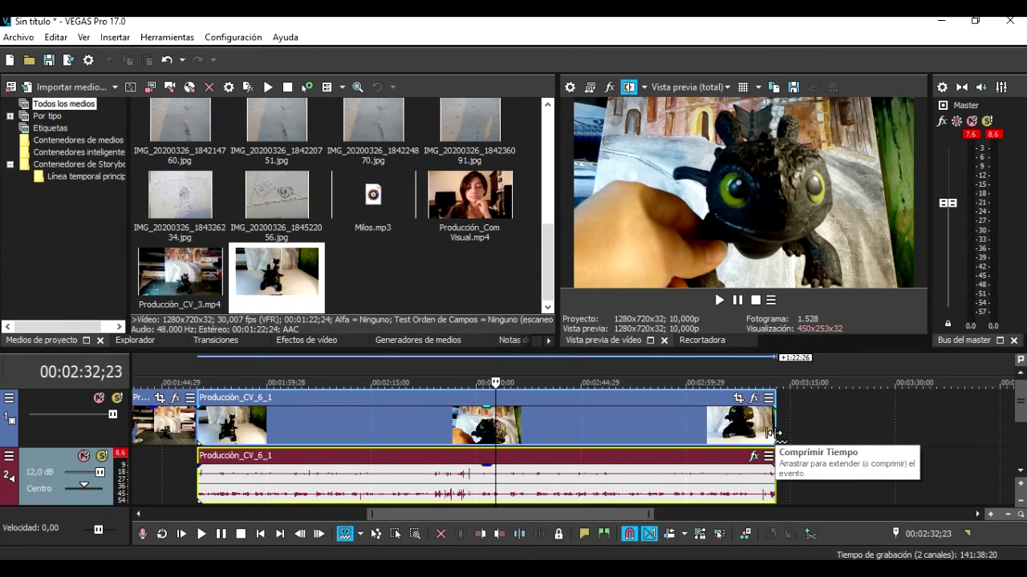
{"action": "left_click_drag", "start_coordinate": [774, 434], "coordinate": [341, 438]}
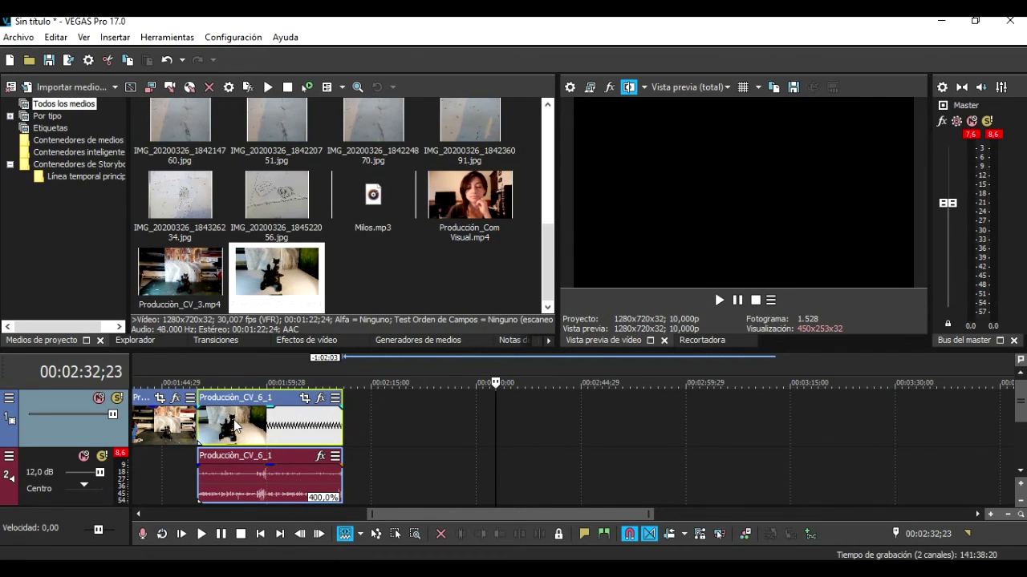
{"action": "left_click", "coordinate": [227, 421]}
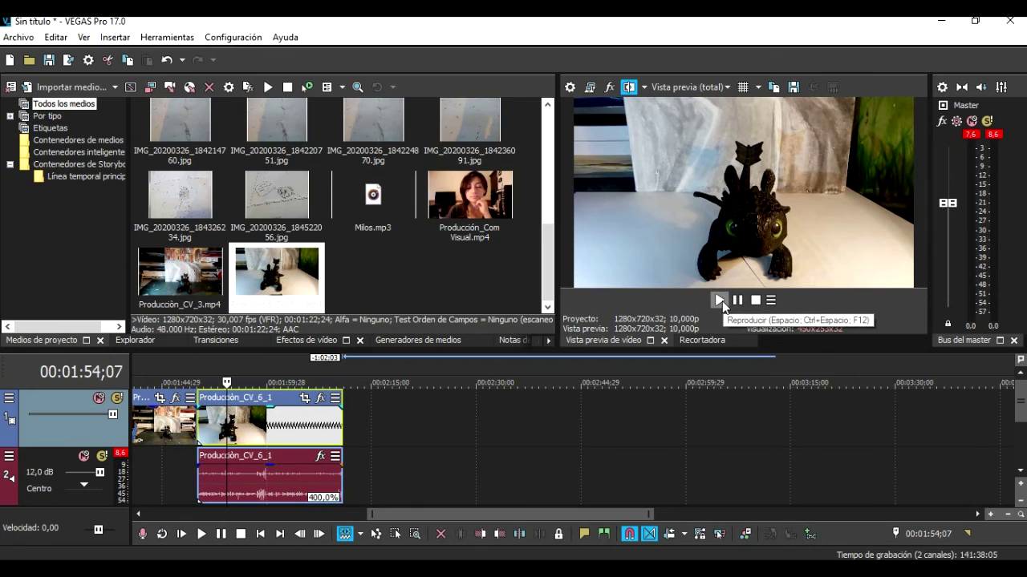
{"action": "left_click", "coordinate": [720, 302]}
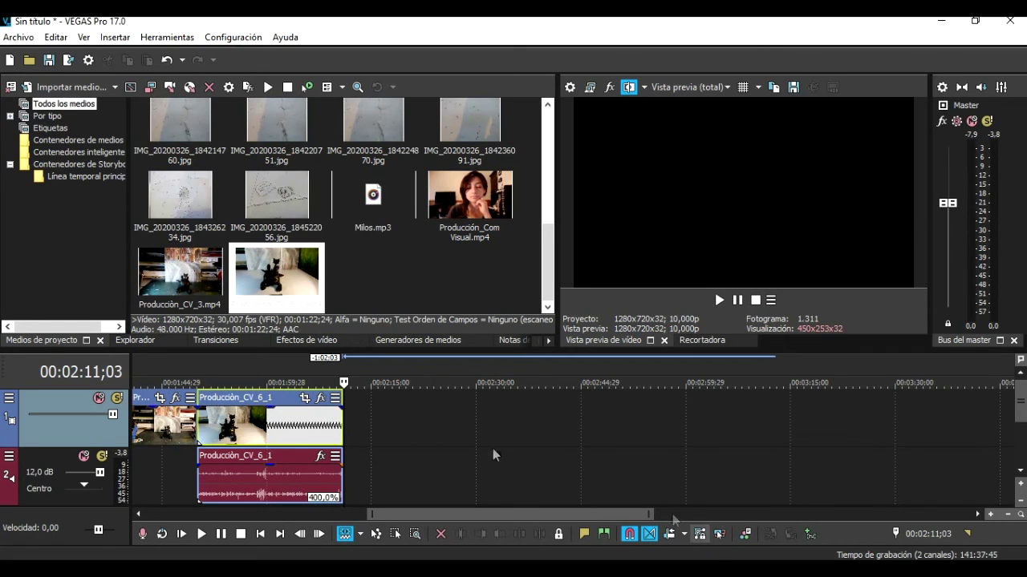
Ignore event grouping and delete only the audio of Producción_CV_6_1, keeping its video clip.
{"action": "left_click", "coordinate": [718, 535]}
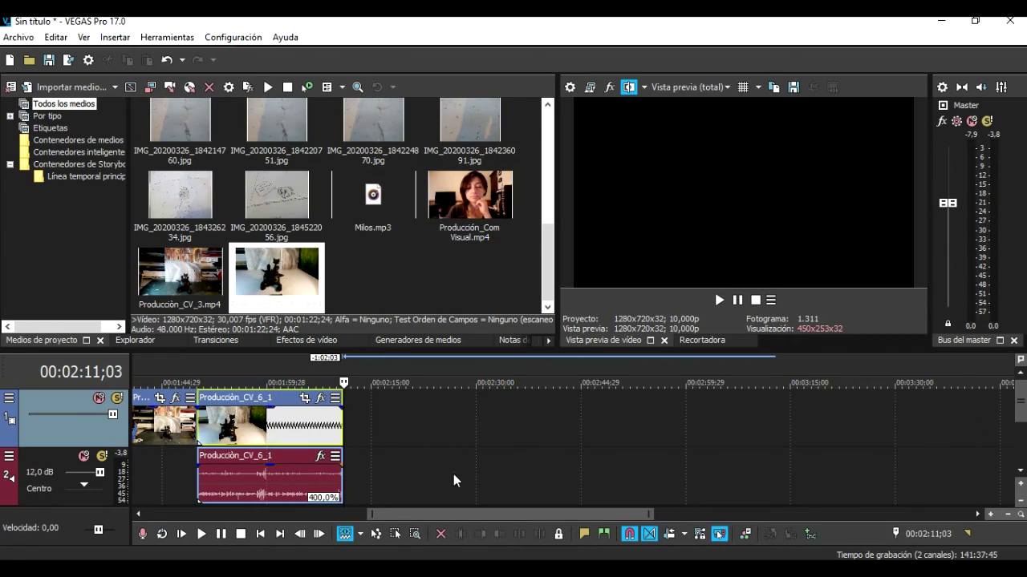
{"action": "left_click", "coordinate": [278, 459]}
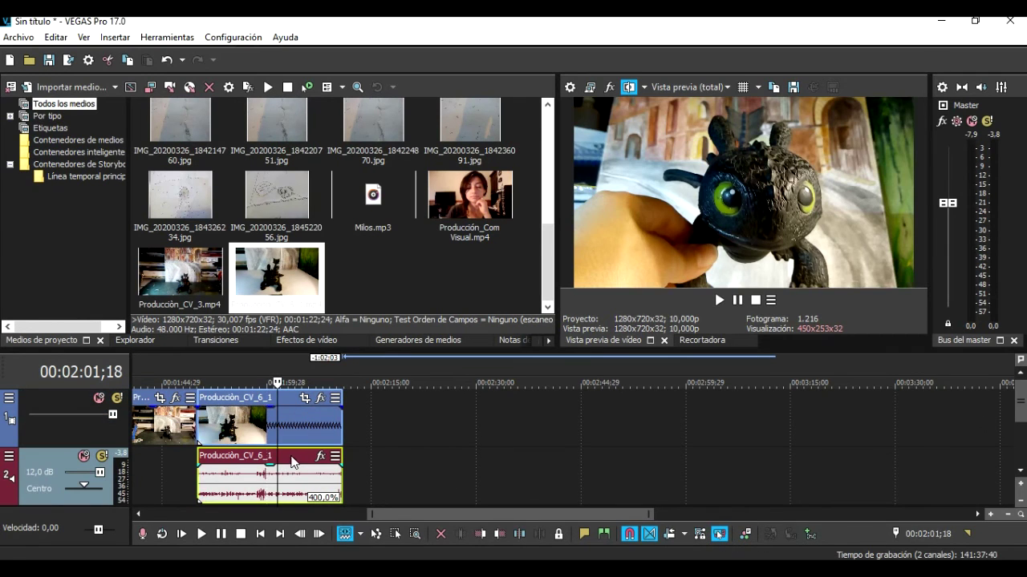
{"action": "key", "text": "Delete"}
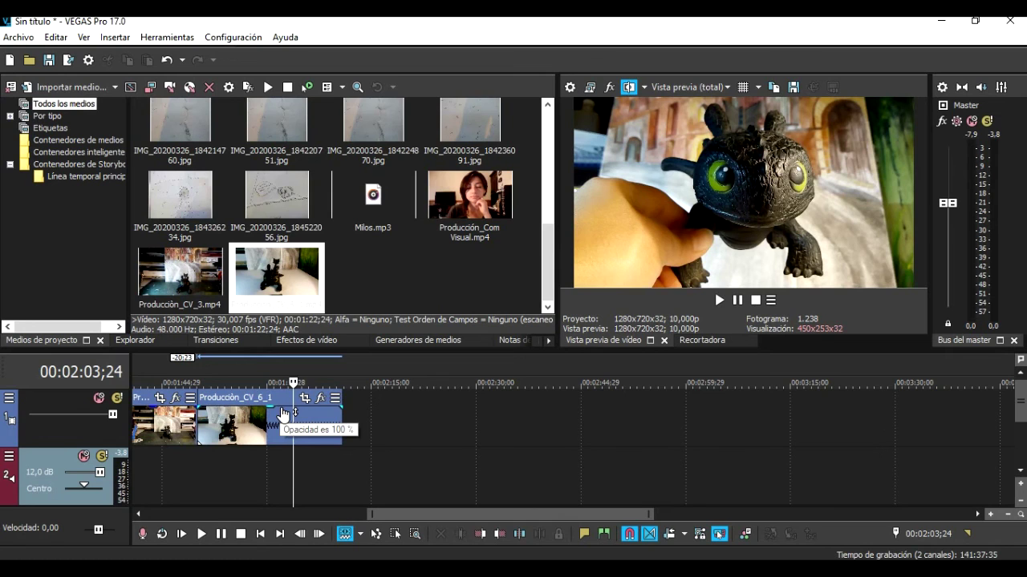
{"action": "left_click", "coordinate": [328, 416]}
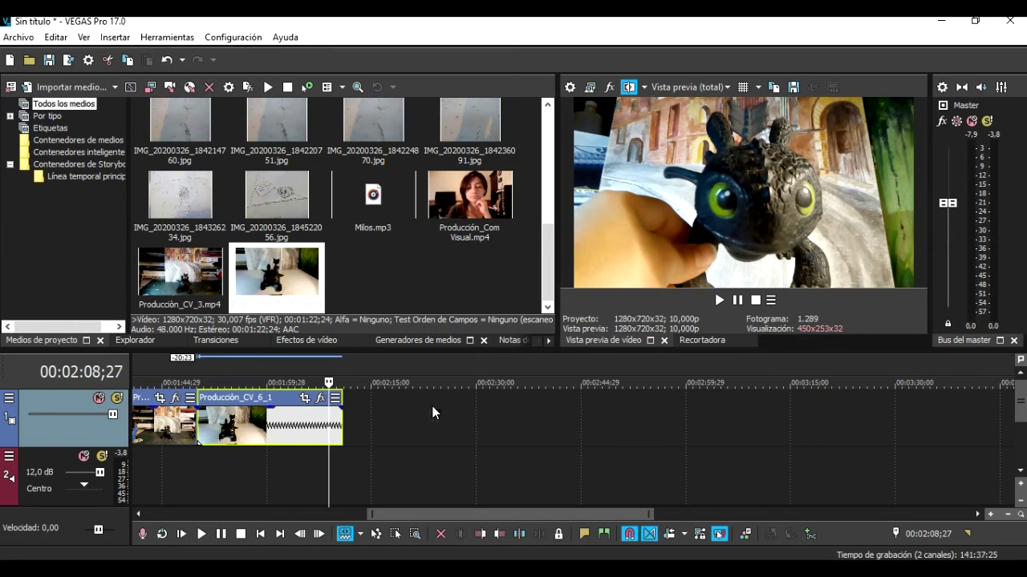
Add all still images from IMG_20200326_183819851.jpg to IMG_20200326_184522056.jpg directly after Producción_CV_6_1 on the video track and play them.
{"action": "left_click_drag", "start_coordinate": [549, 293], "coordinate": [549, 179]}
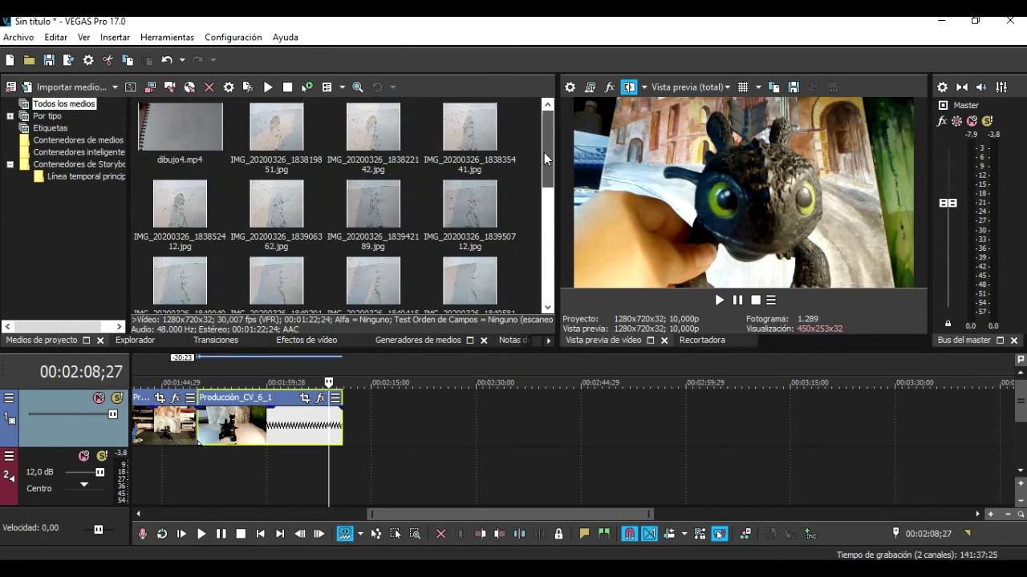
{"action": "left_click", "coordinate": [276, 142]}
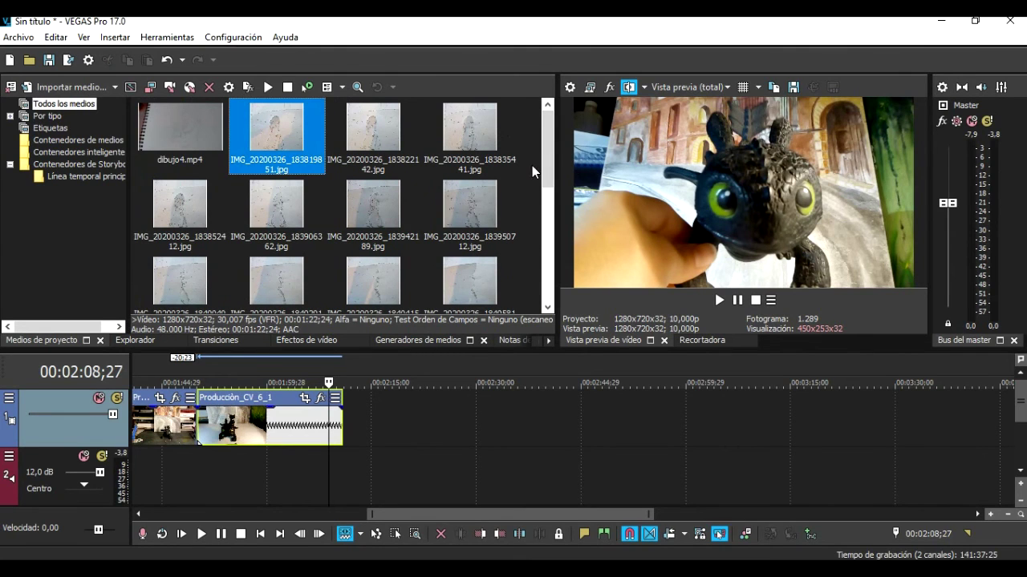
{"action": "left_click_drag", "start_coordinate": [548, 164], "coordinate": [543, 259]}
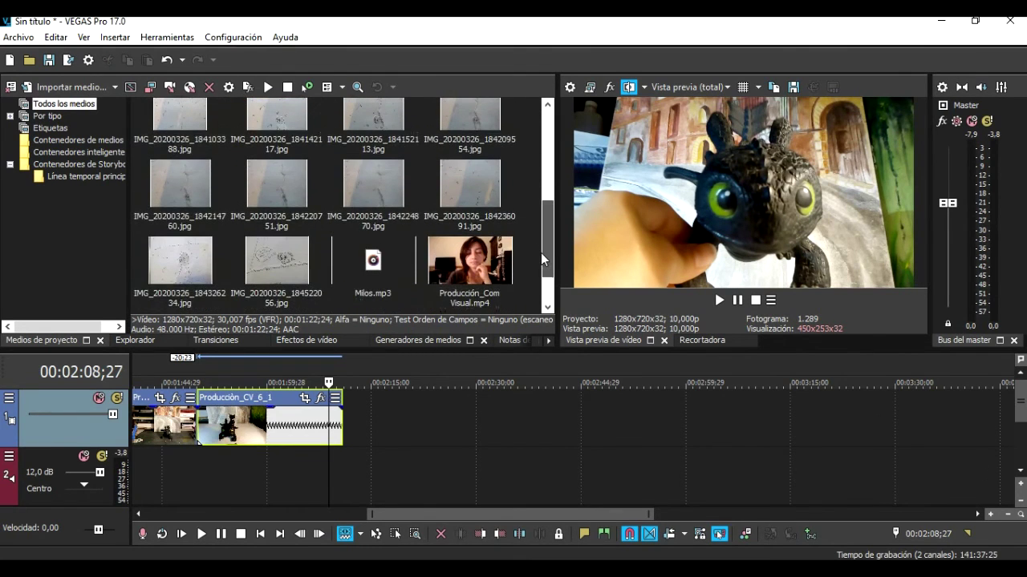
{"action": "left_click", "coordinate": [294, 277], "text": "shift"}
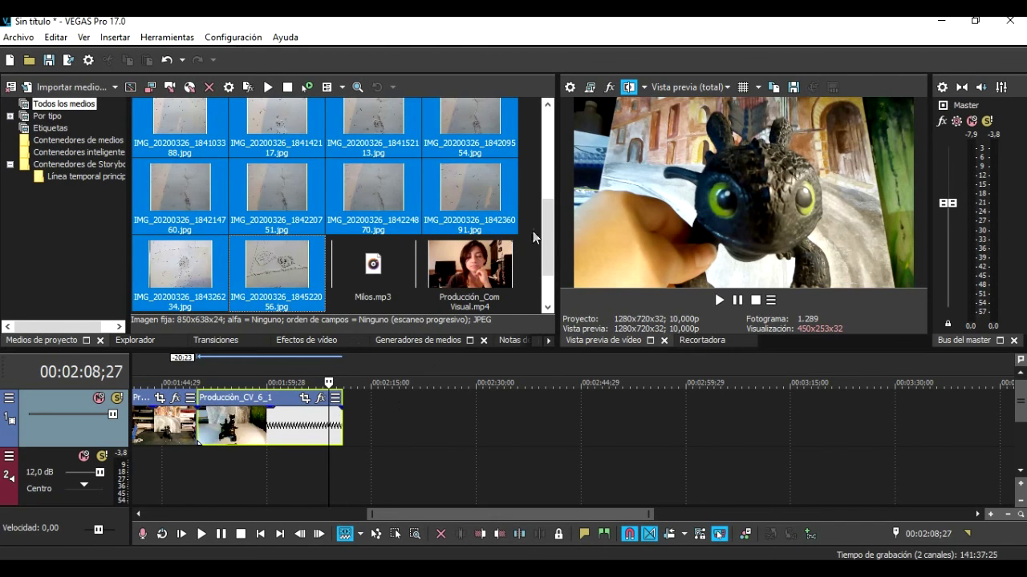
{"action": "left_click_drag", "start_coordinate": [546, 241], "coordinate": [544, 129]}
{"action": "left_click_drag", "start_coordinate": [266, 170], "coordinate": [353, 397]}
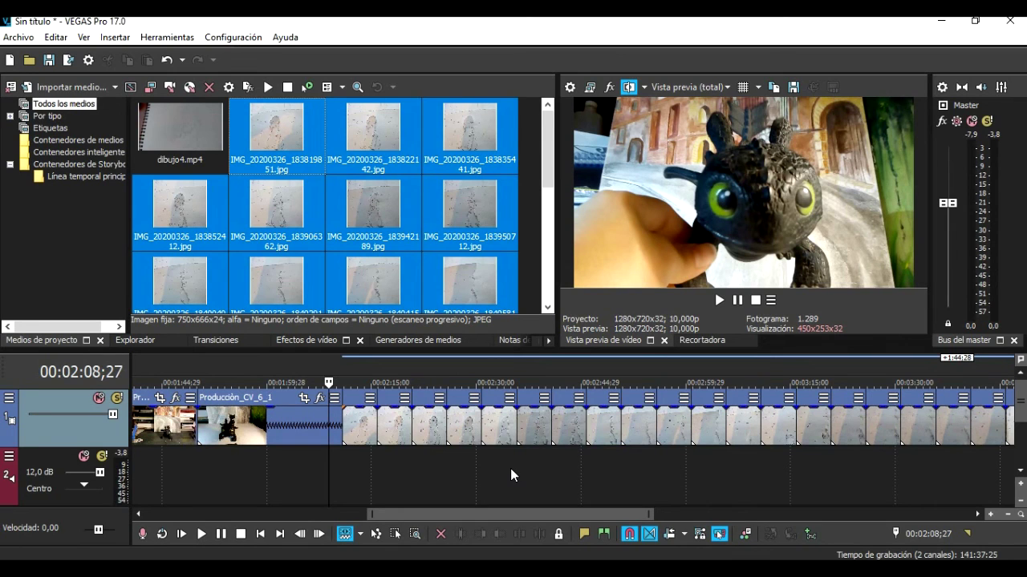
{"action": "left_click", "coordinate": [718, 301]}
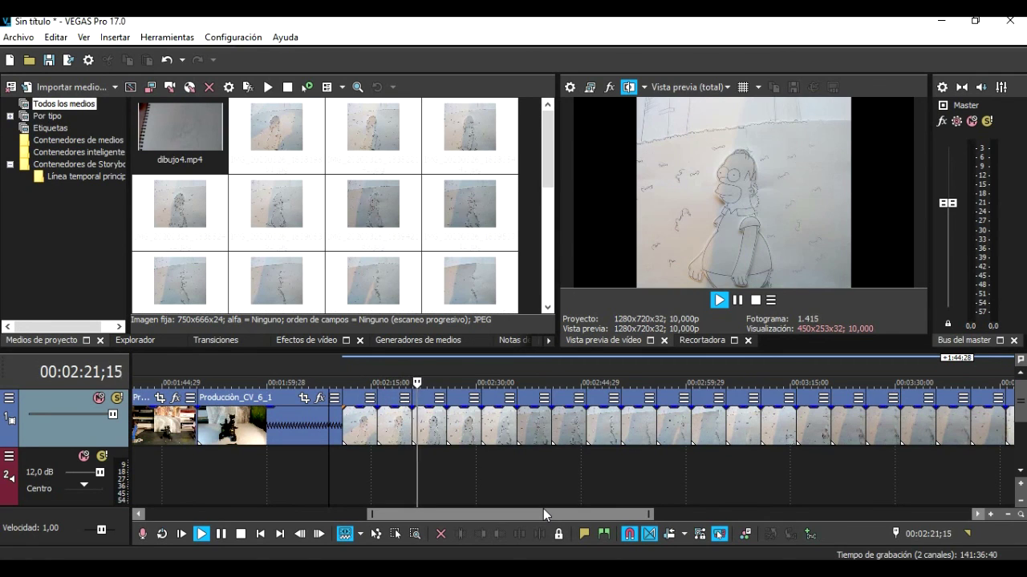
{"action": "left_click", "coordinate": [738, 301]}
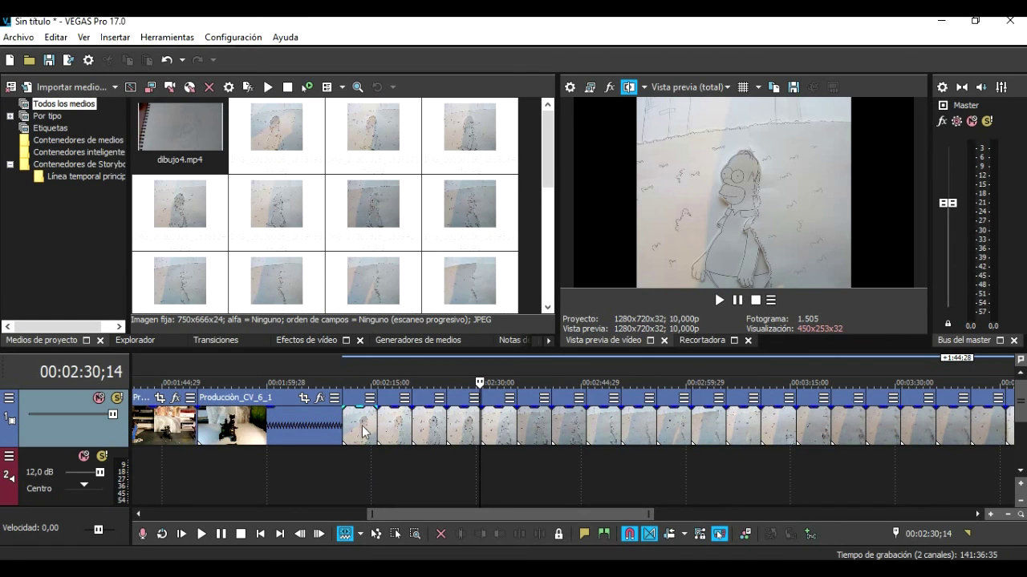
Select all the image clips on the timeline and time-compress from the end of the last one by about 3:22.
{"action": "left_click", "coordinate": [363, 430]}
{"action": "left_click_drag", "start_coordinate": [437, 514], "coordinate": [478, 514]}
{"action": "left_click", "coordinate": [944, 435], "text": "shift"}
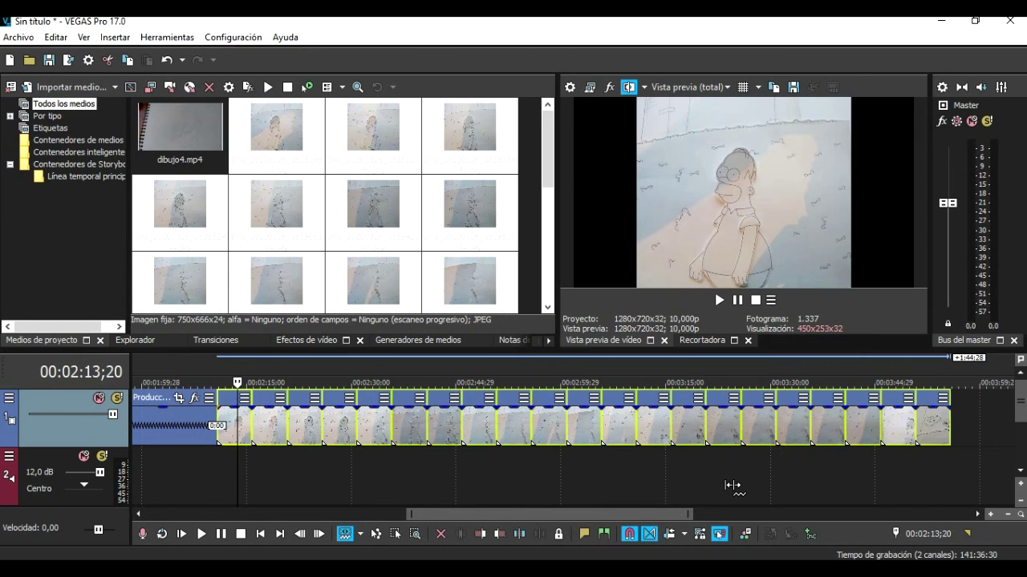
{"action": "left_click", "coordinate": [245, 437]}
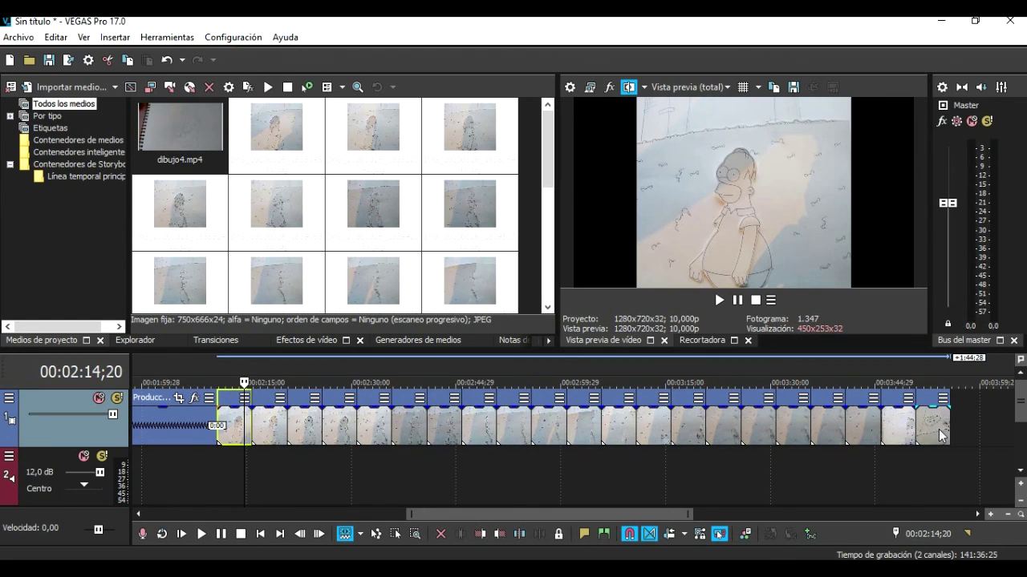
{"action": "left_click", "coordinate": [940, 434], "text": "shift"}
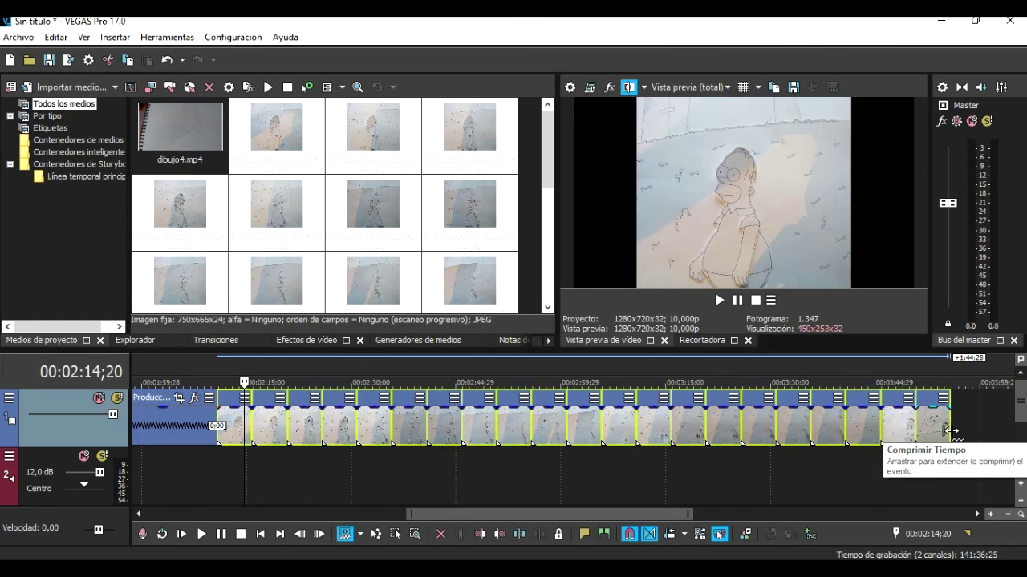
{"action": "left_click_drag", "start_coordinate": [948, 430], "coordinate": [919, 430]}
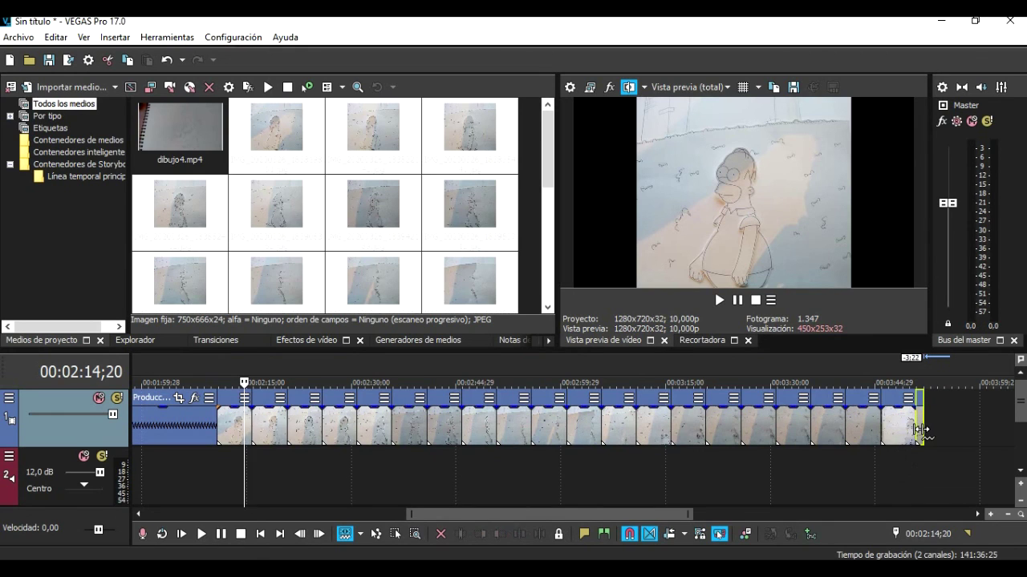
Time-compress the three image clips before the last one and close the gap between the first two of them.
{"action": "left_click_drag", "start_coordinate": [913, 425], "coordinate": [831, 406]}
{"action": "left_click", "coordinate": [900, 425]}
{"action": "left_click", "coordinate": [869, 423]}
{"action": "left_click", "coordinate": [833, 423]}
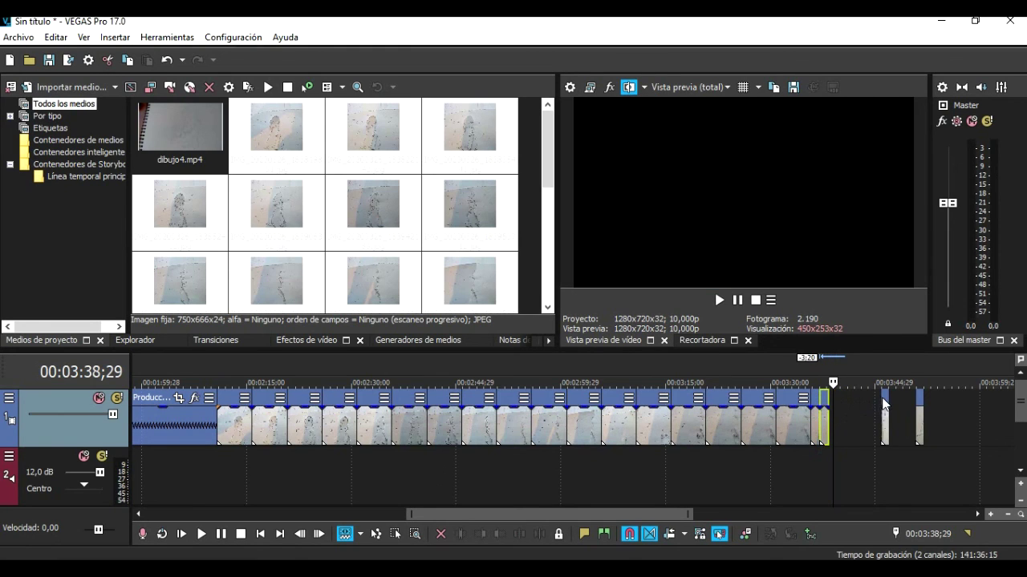
Switch to the normal edit tool (Herramienta de edición normal) and move the last two image clips against the preceding ones to close the gaps.
{"action": "left_click", "coordinate": [359, 535]}
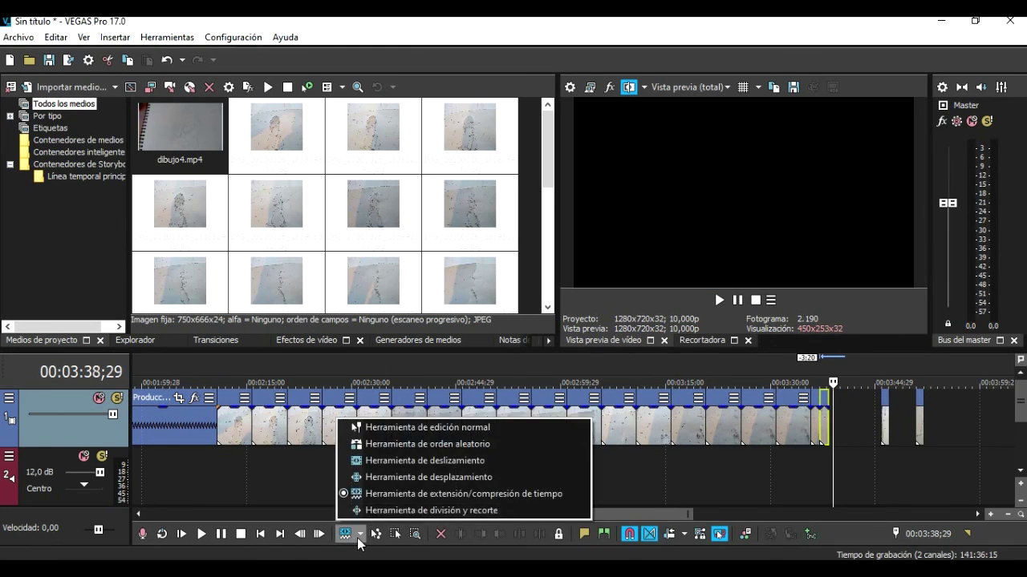
{"action": "left_click", "coordinate": [417, 427]}
{"action": "left_click", "coordinate": [885, 424]}
{"action": "left_click_drag", "start_coordinate": [885, 424], "coordinate": [833, 425]}
{"action": "left_click_drag", "start_coordinate": [921, 433], "coordinate": [845, 425]}
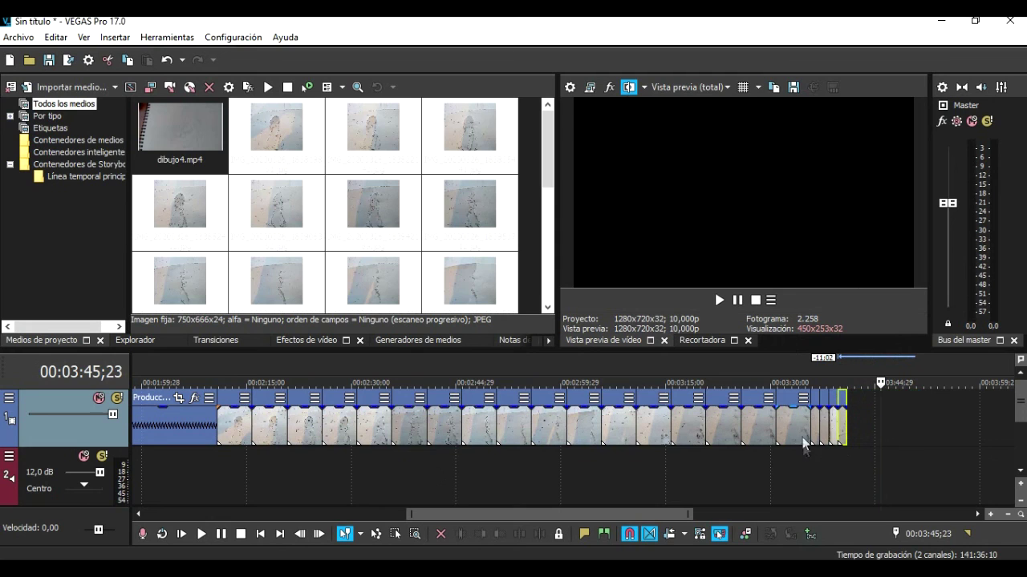
Play the shortened image clips from 00:03:33;23 and stop playback.
{"action": "left_click", "coordinate": [876, 433]}
{"action": "right_click", "coordinate": [802, 398]}
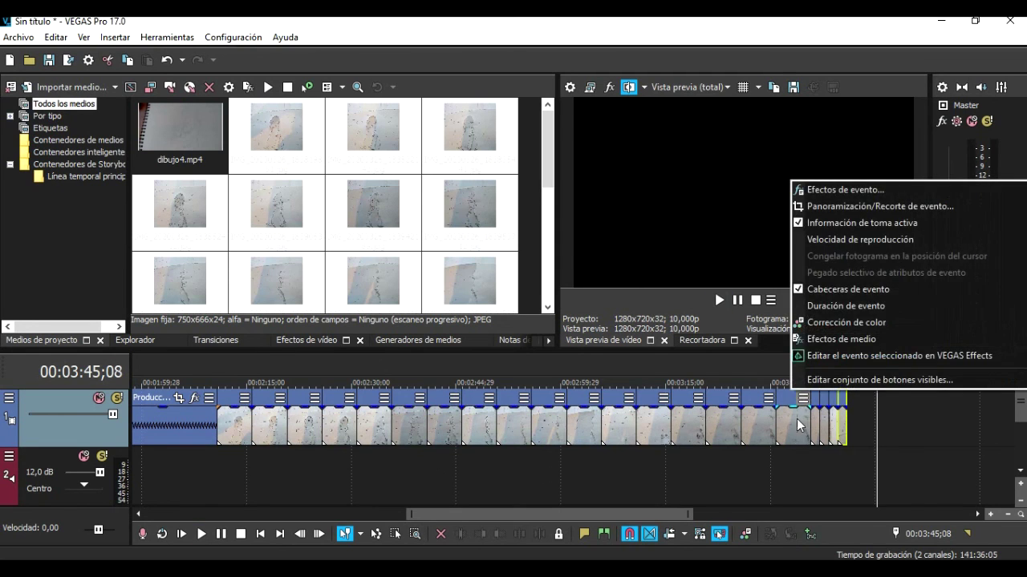
{"action": "left_click", "coordinate": [796, 418]}
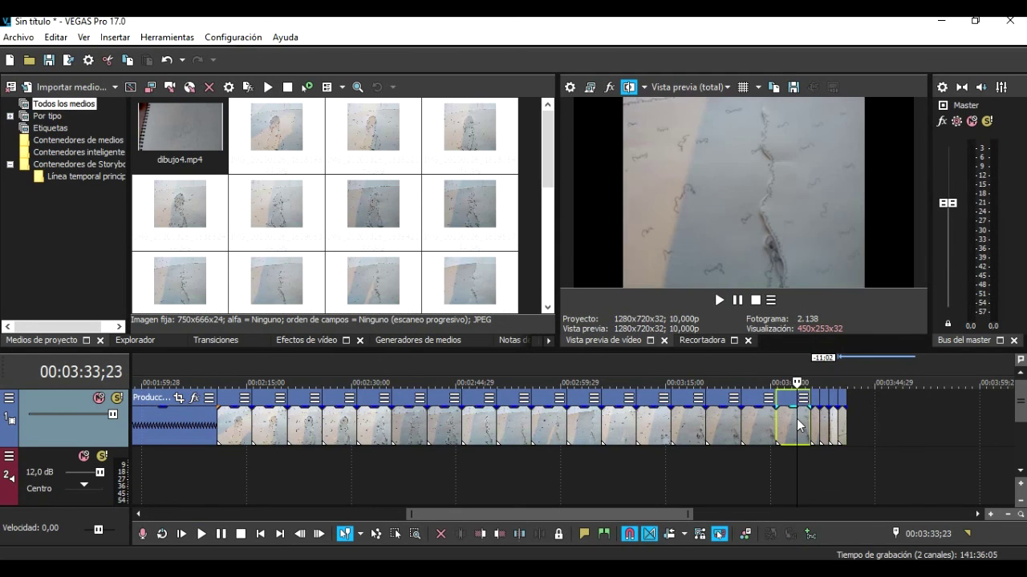
{"action": "left_click", "coordinate": [720, 300]}
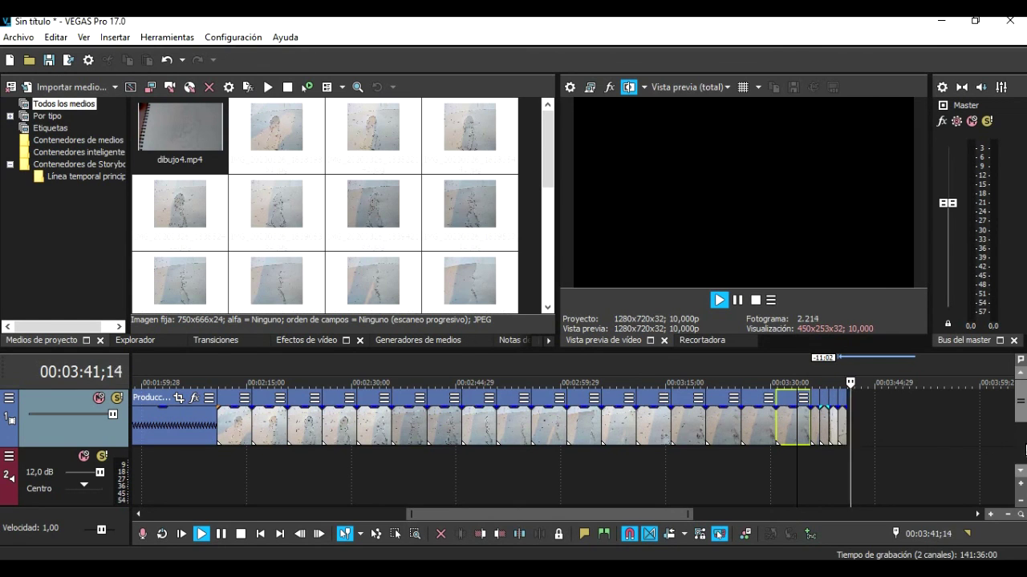
{"action": "left_click", "coordinate": [755, 300]}
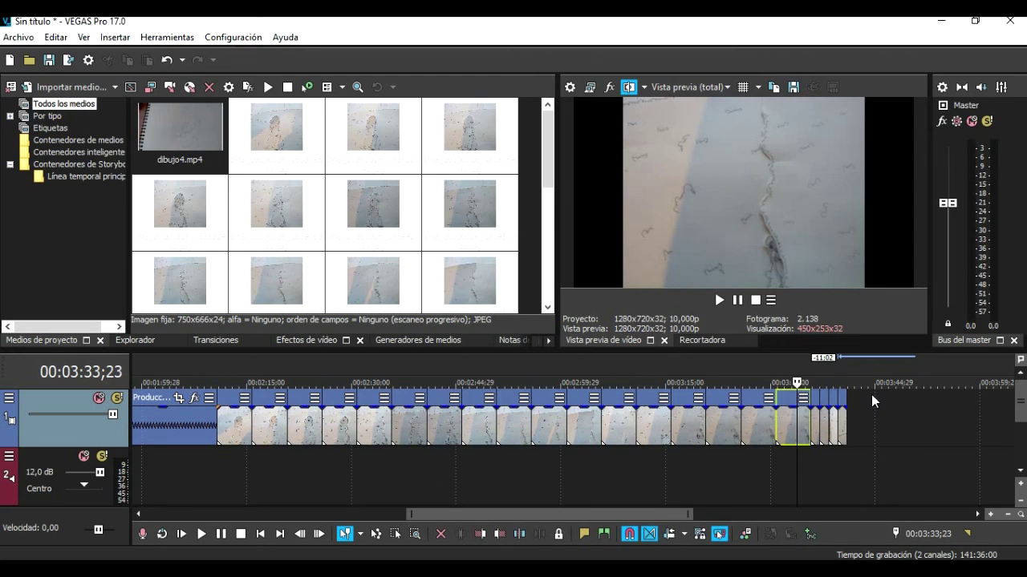
Reactivate the time stretch/compress tool (Herramienta de extensión/compresión de tiempo) and compress the end of the last image clip by about 3:22.
{"action": "left_click", "coordinate": [359, 534]}
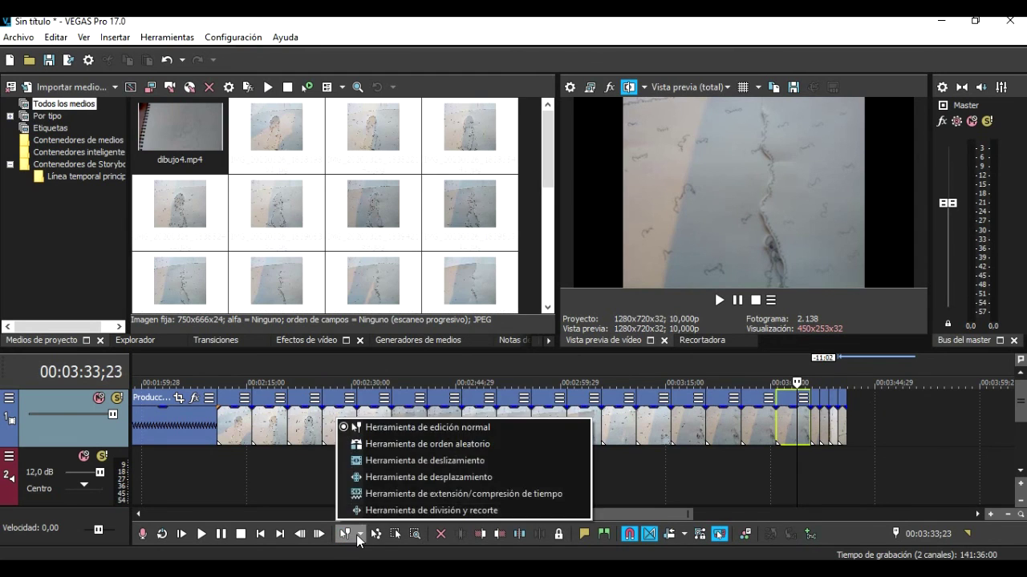
{"action": "left_click", "coordinate": [385, 493]}
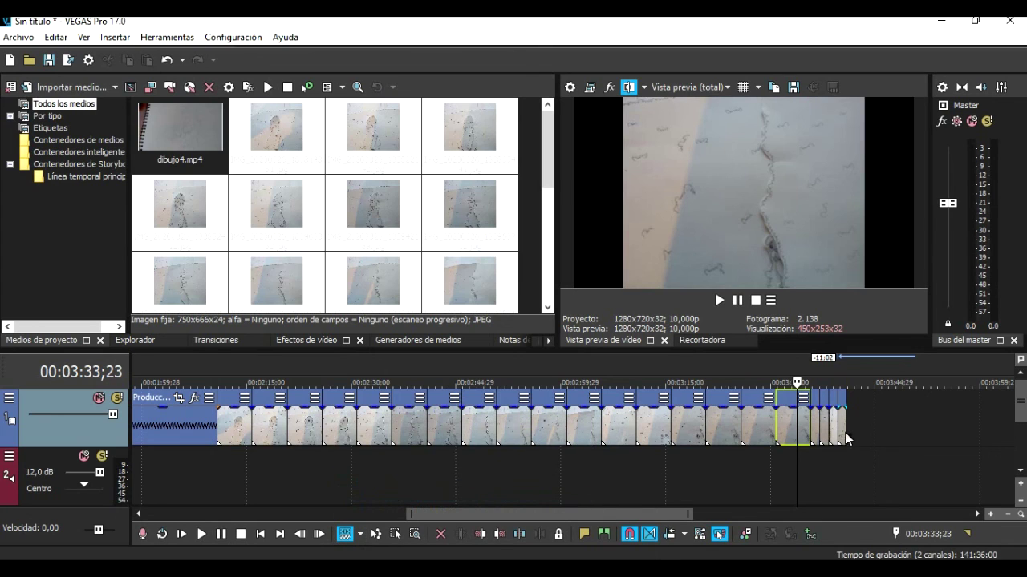
{"action": "mouse_move", "coordinate": [846, 429]}
{"action": "left_mouse_down"}
{"action": "mouse_move", "coordinate": [880, 428]}
{"action": "mouse_move", "coordinate": [844, 428]}
{"action": "left_mouse_up"}
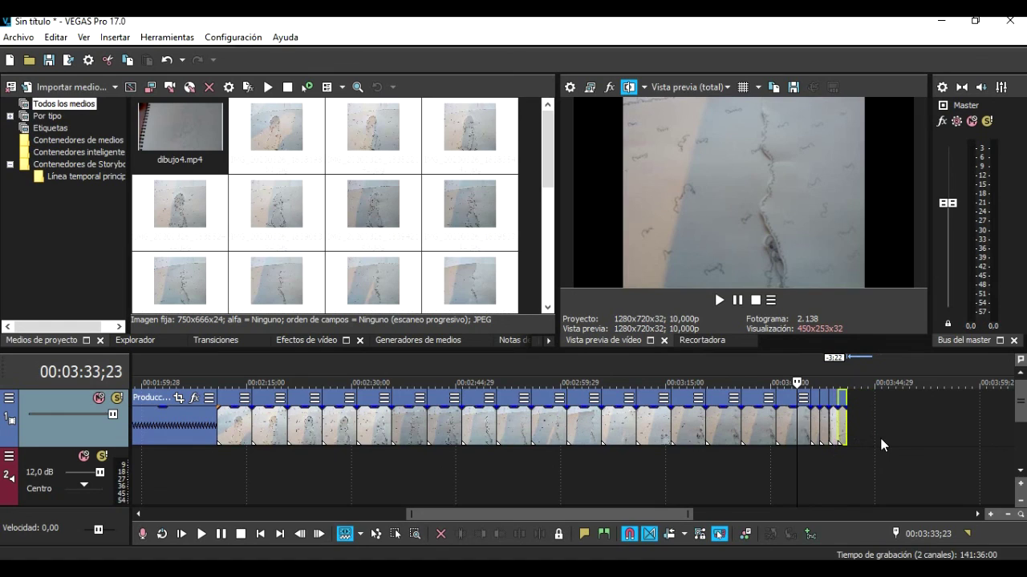